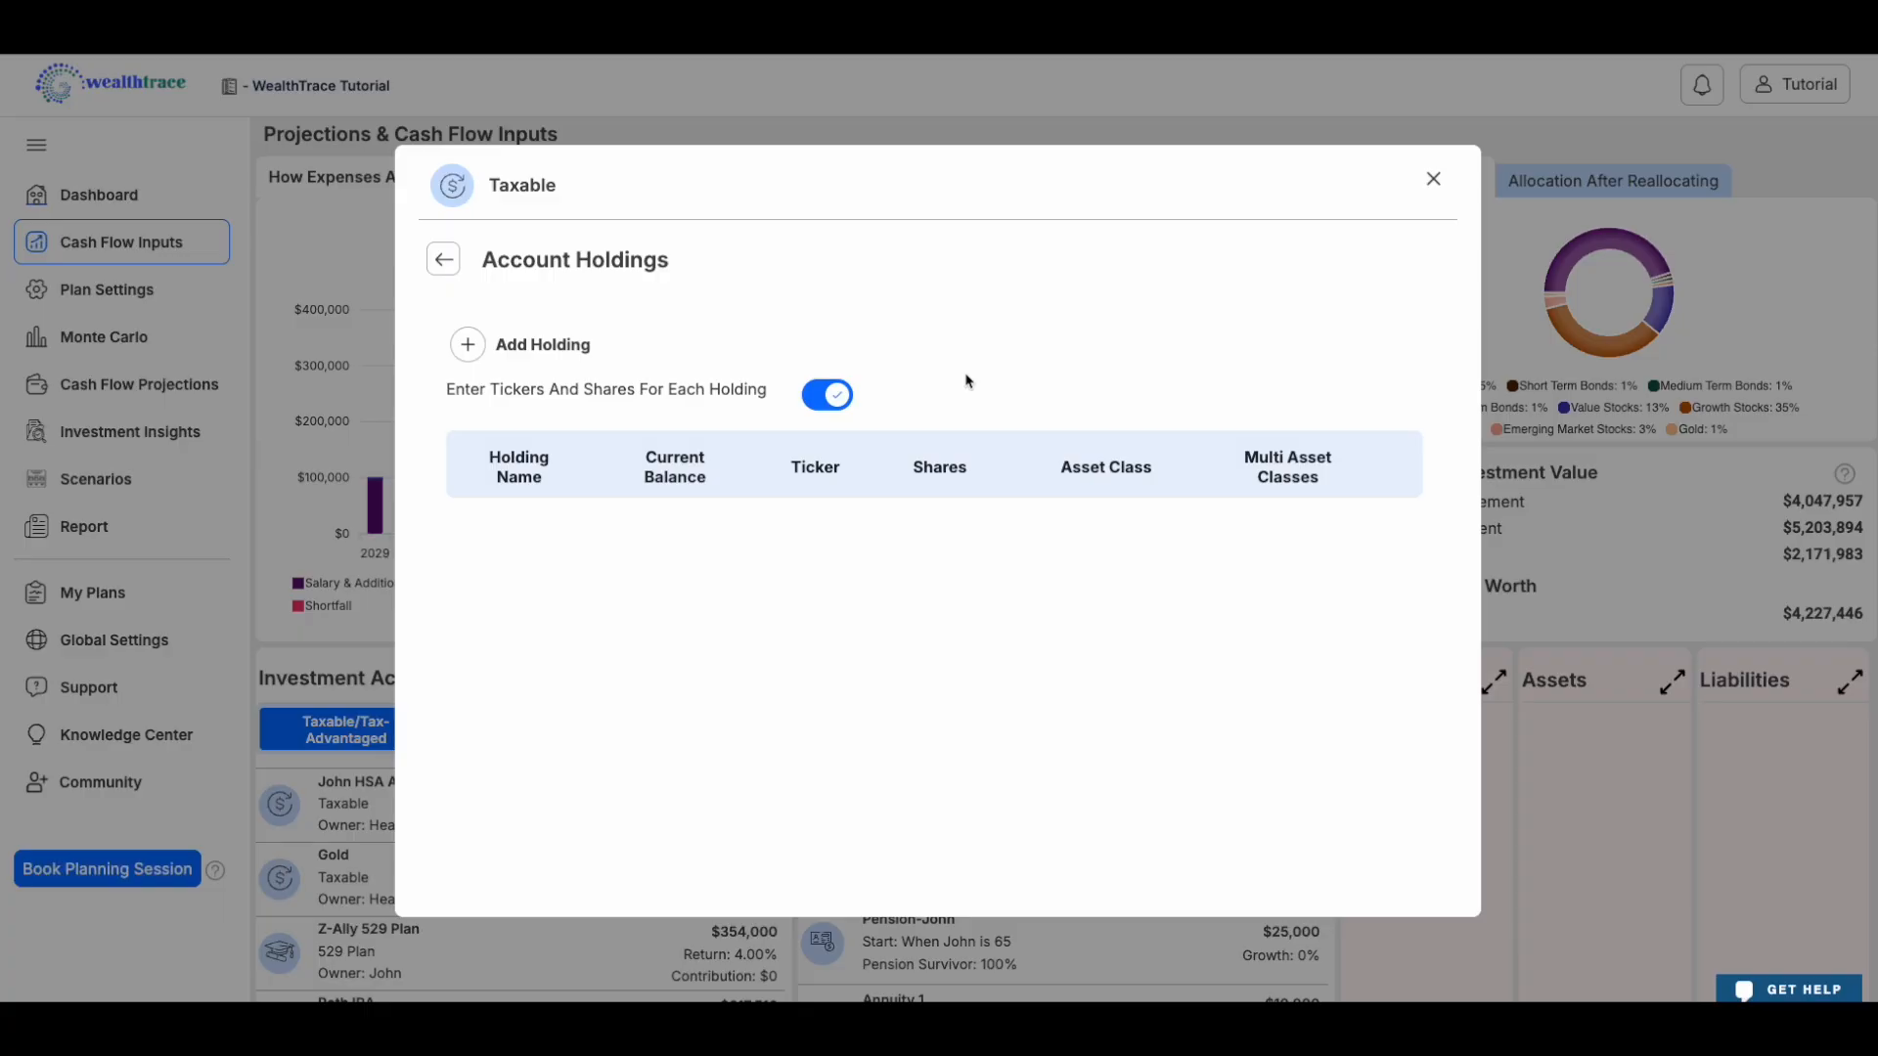
With ticker and share entry enabled, add a holding named Amazon with ticker AMZN, 50 shares and the Growth Stocks asset class.
{"action": "left_click", "coordinate": [826, 399]}
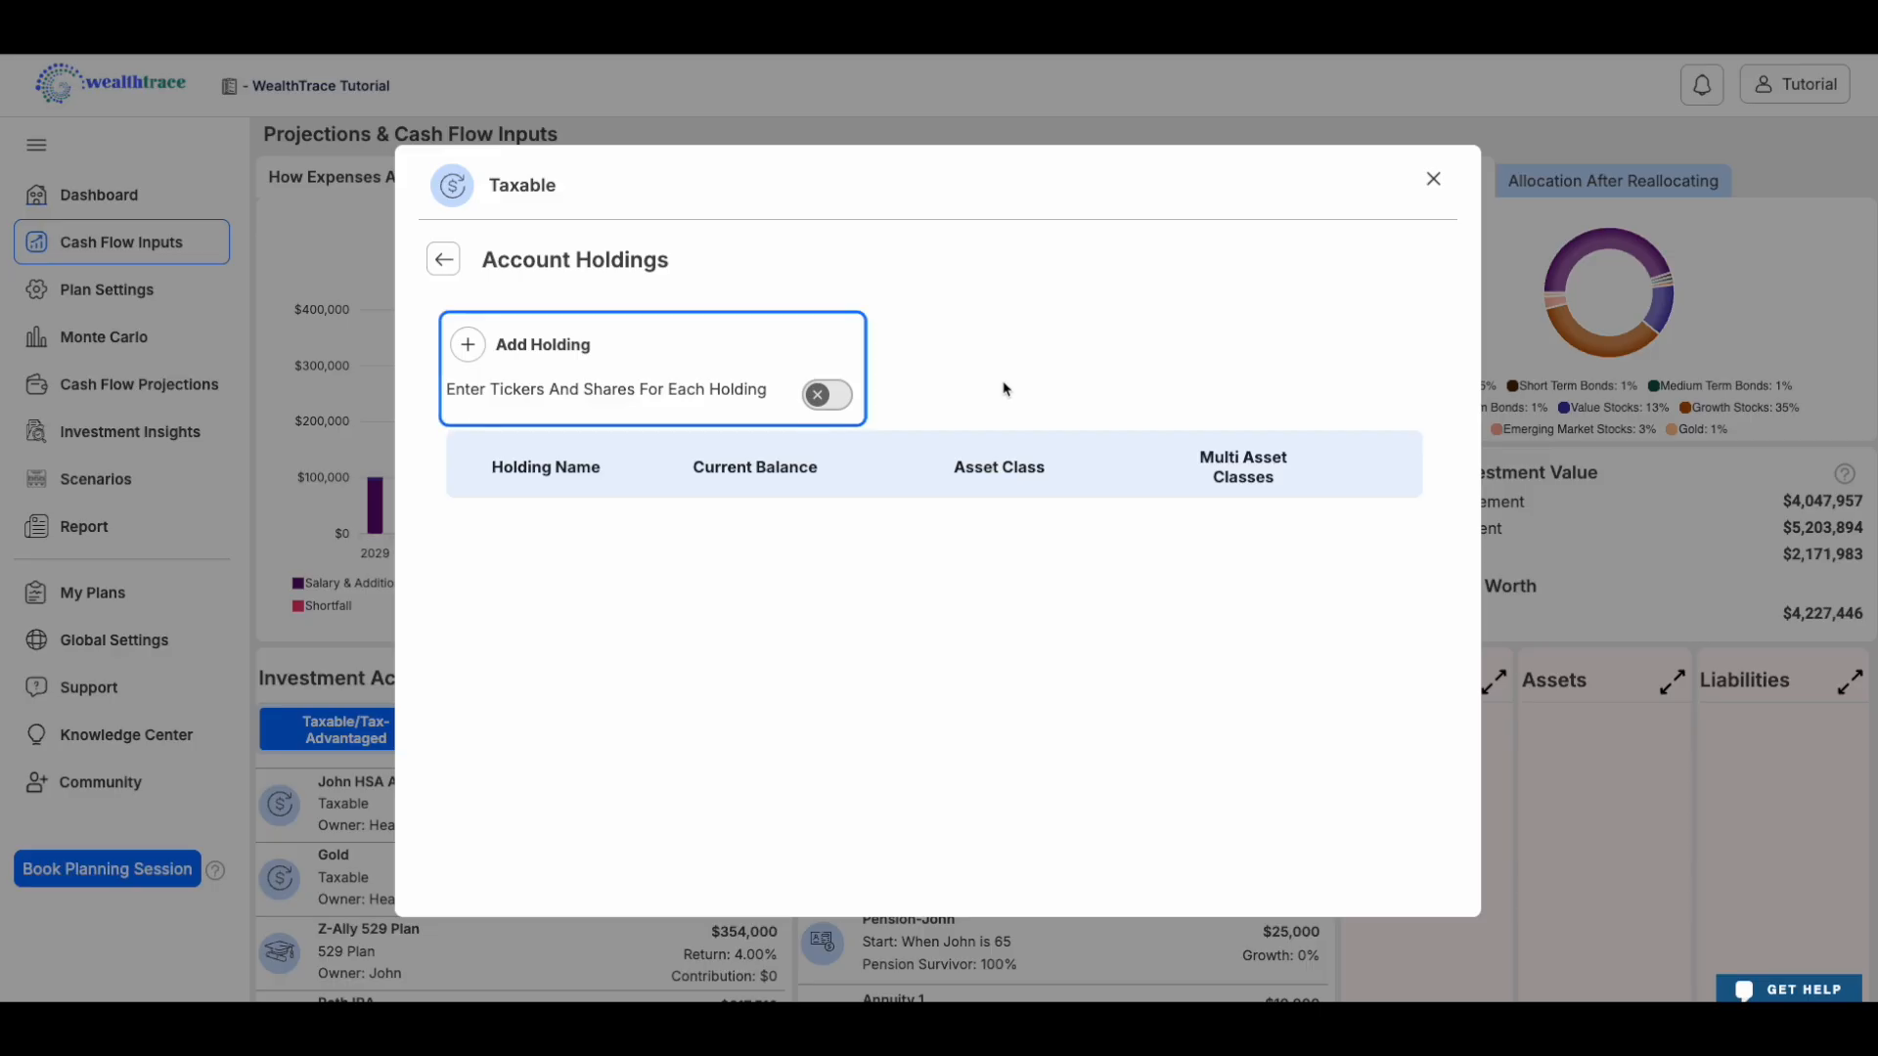
{"action": "left_click", "coordinate": [827, 395]}
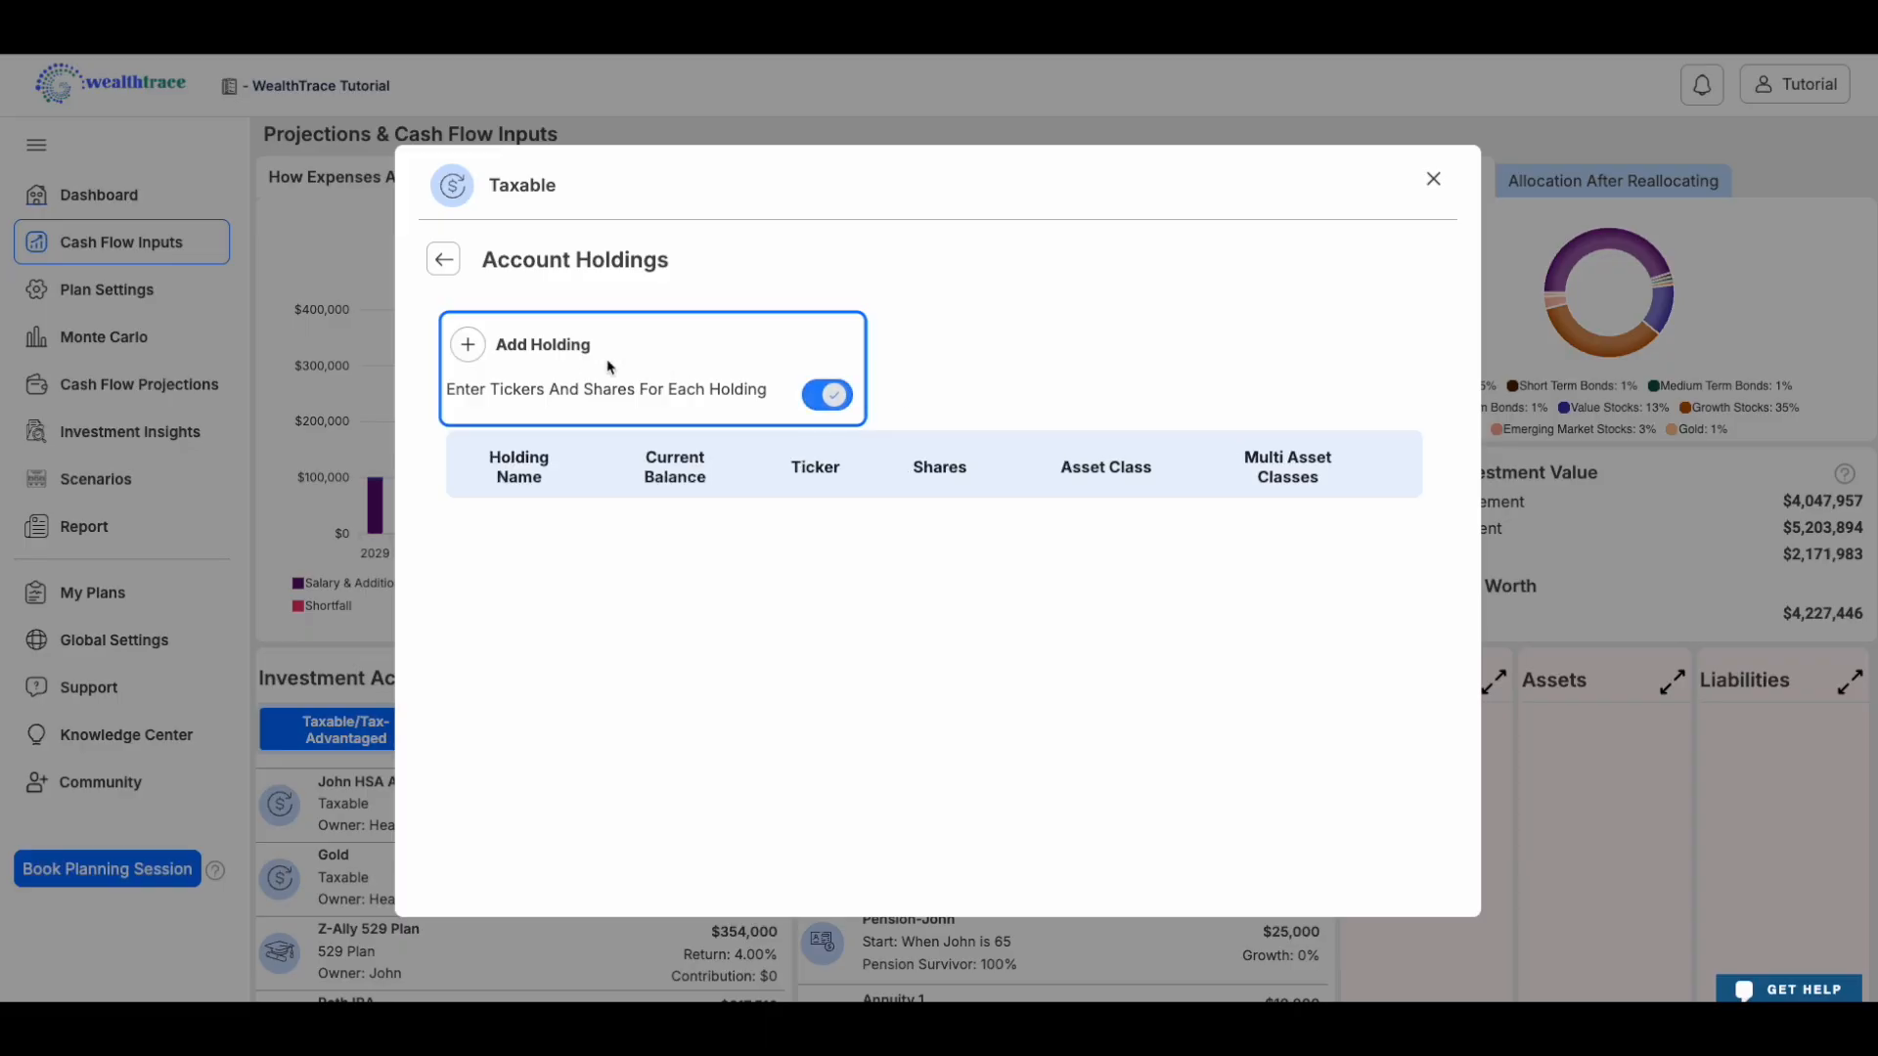
{"action": "left_click", "coordinate": [473, 344]}
{"action": "left_click", "coordinate": [553, 329]}
{"action": "type", "text": "Amazon"}
{"action": "key", "text": "Tab"}
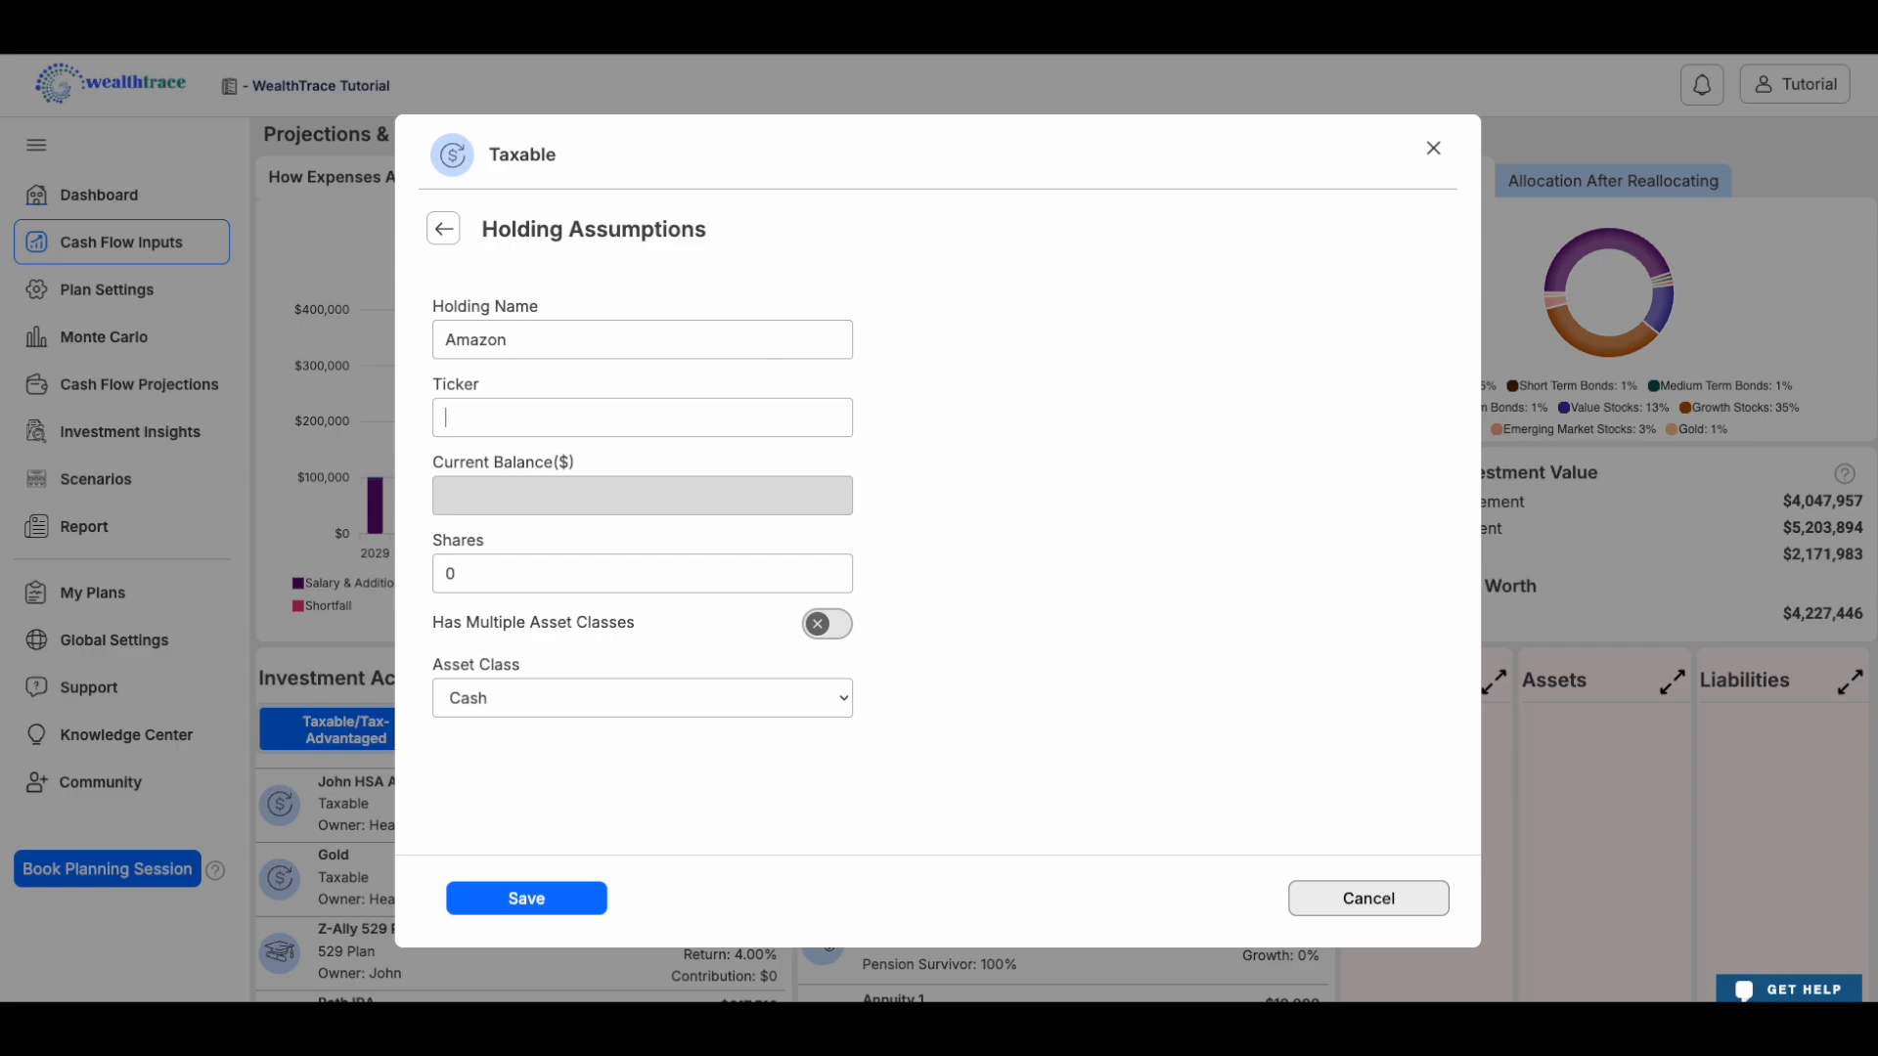
{"action": "type", "text": "AMZN"}
{"action": "key", "text": "Tab"}
{"action": "type", "text": "50"}
{"action": "left_click", "coordinate": [792, 701]}
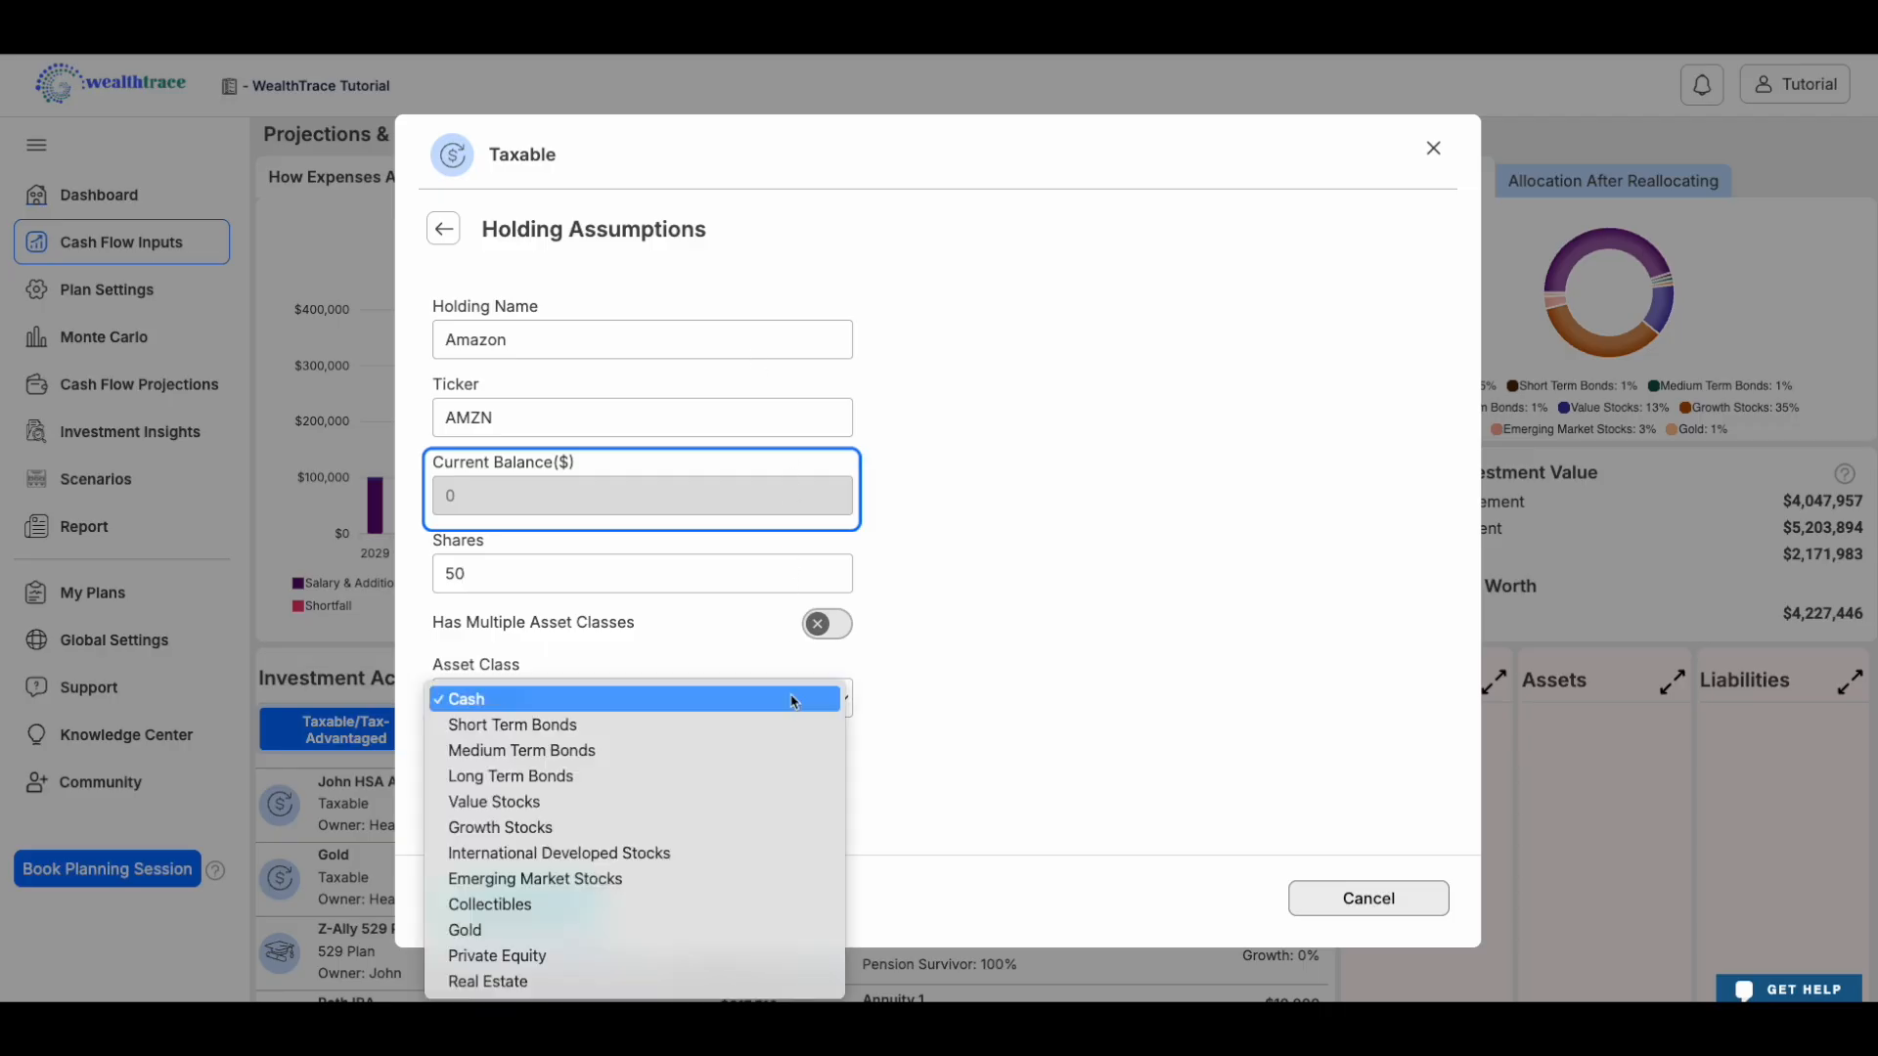
{"action": "left_click", "coordinate": [756, 828]}
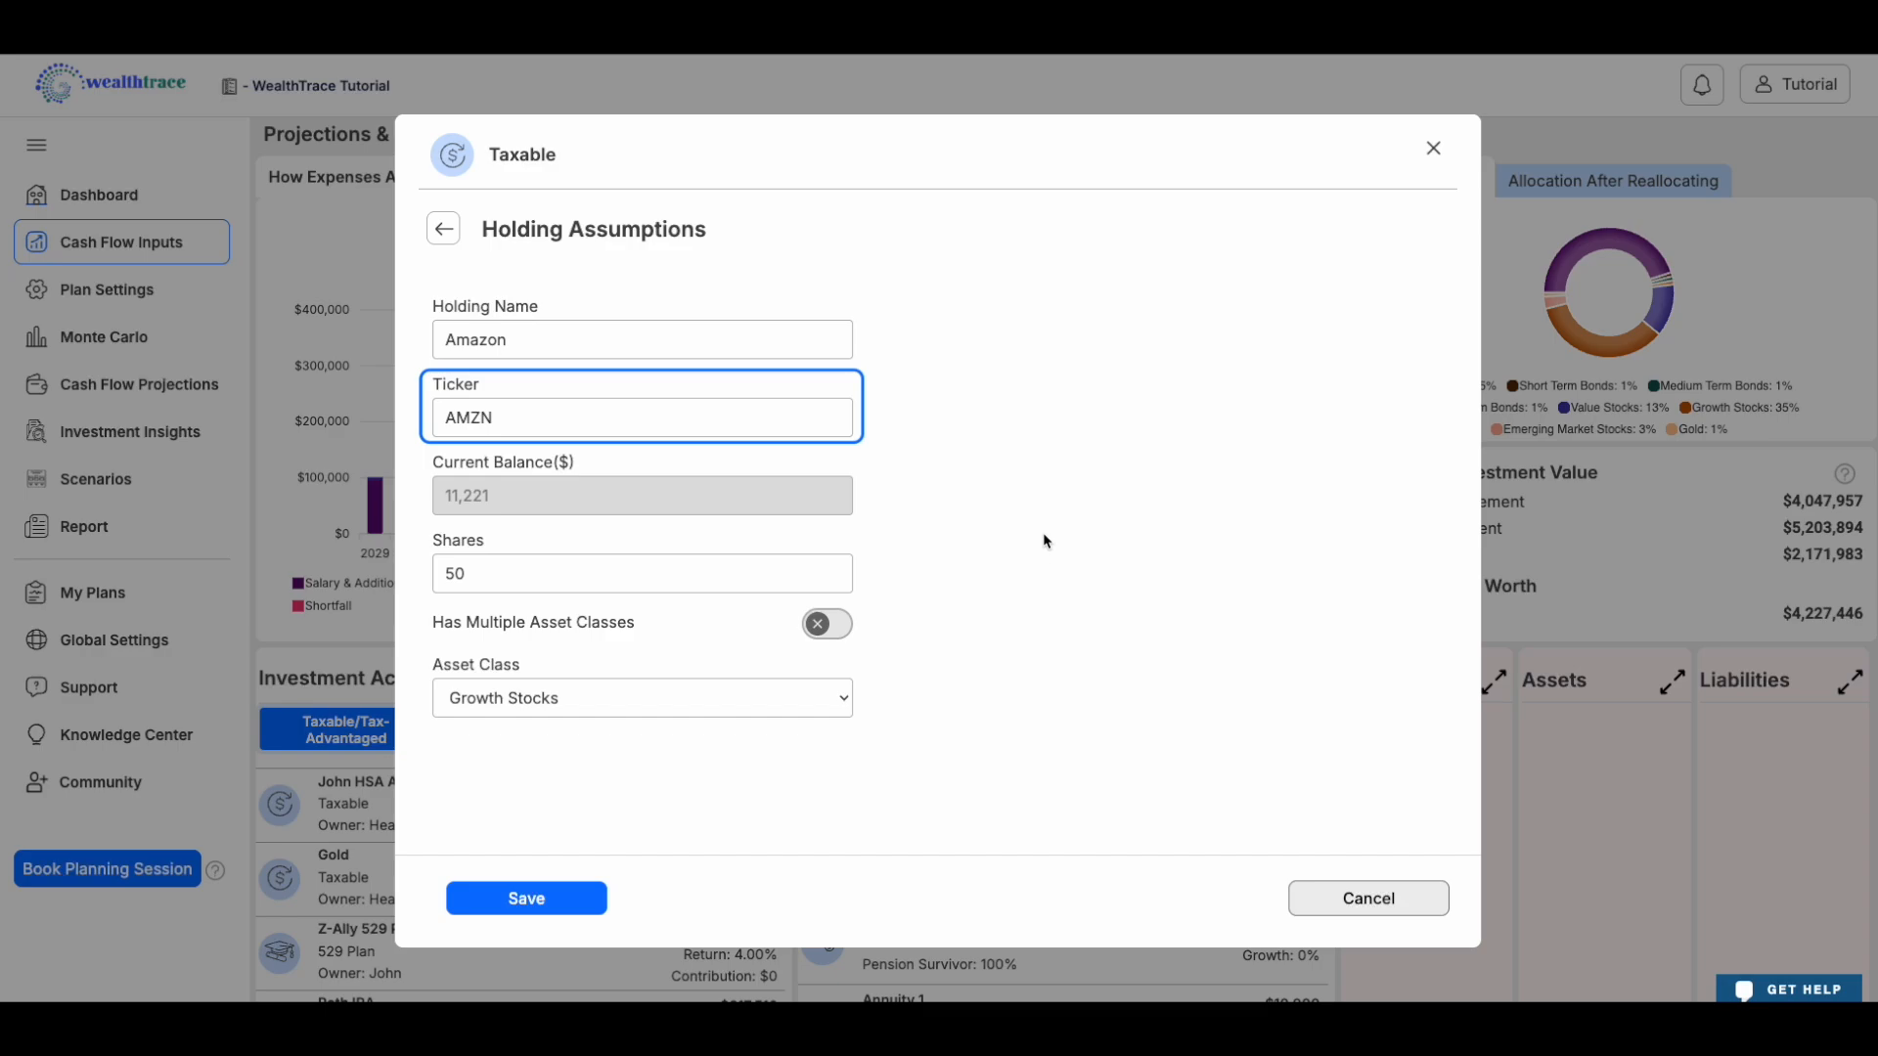
Replace the Amazon holding's ticker with n/a, set its current balance to $100 and save the holding.
{"action": "left_click_drag", "start_coordinate": [516, 414], "coordinate": [428, 420]}
{"action": "type", "text": "n/a"}
{"action": "left_click", "coordinate": [1015, 557]}
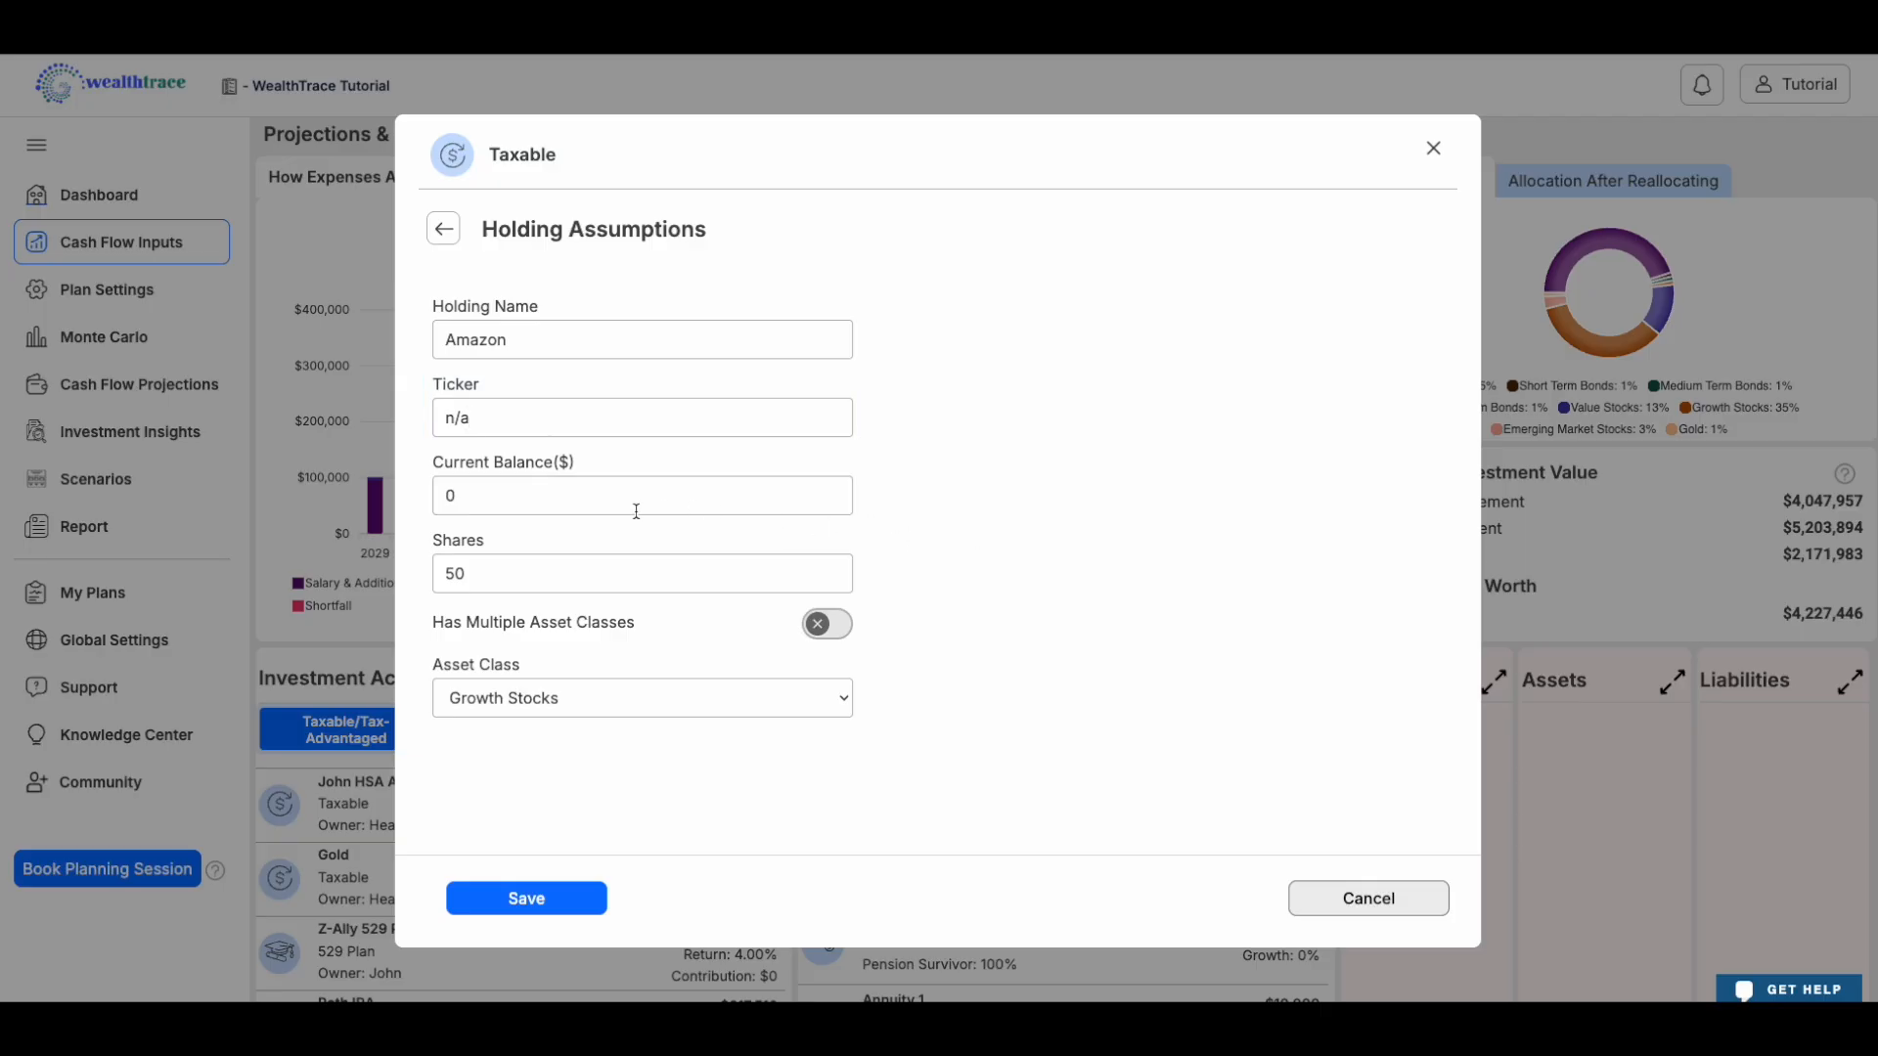
{"action": "key", "text": "BackSpace"}
{"action": "type", "text": "100"}
{"action": "left_click", "coordinate": [507, 905]}
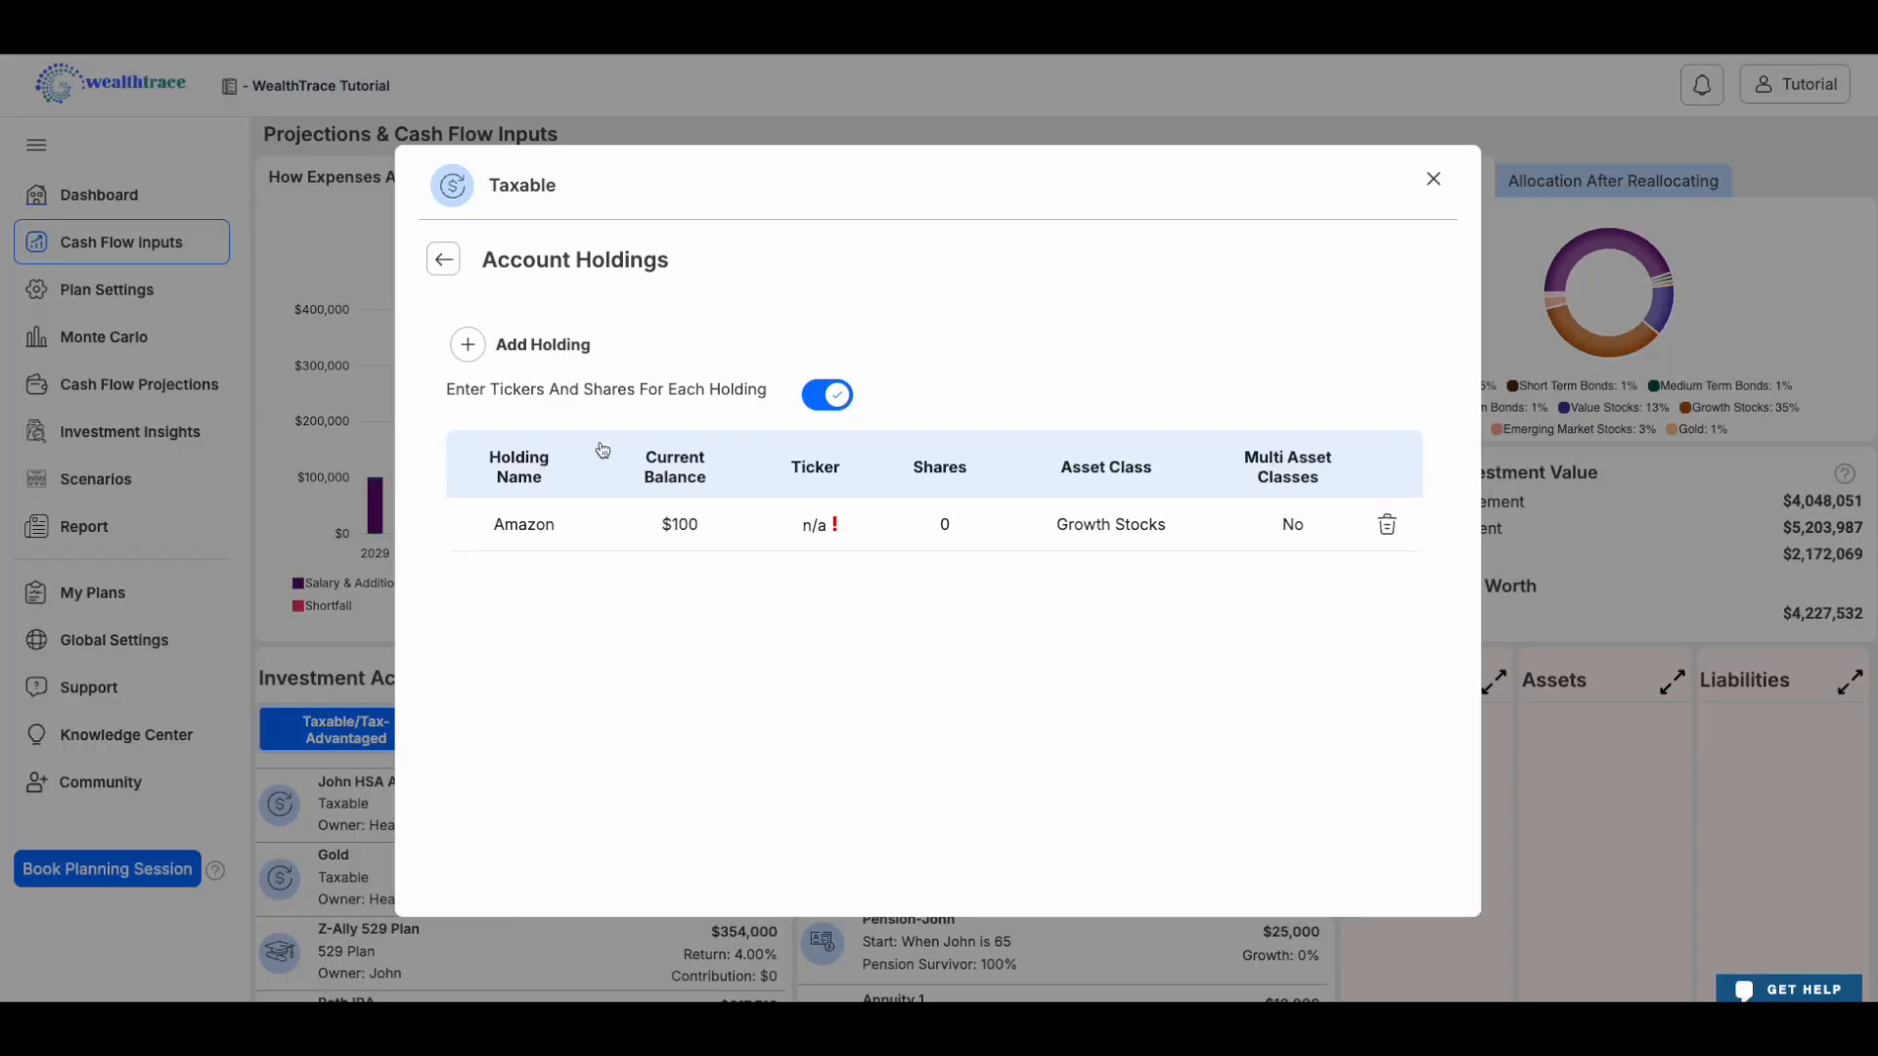
Turn off underlying holdings for the Taxable account, mark it as invested in more than one asset class and save the allocation percentages.
{"action": "left_click", "coordinate": [446, 261]}
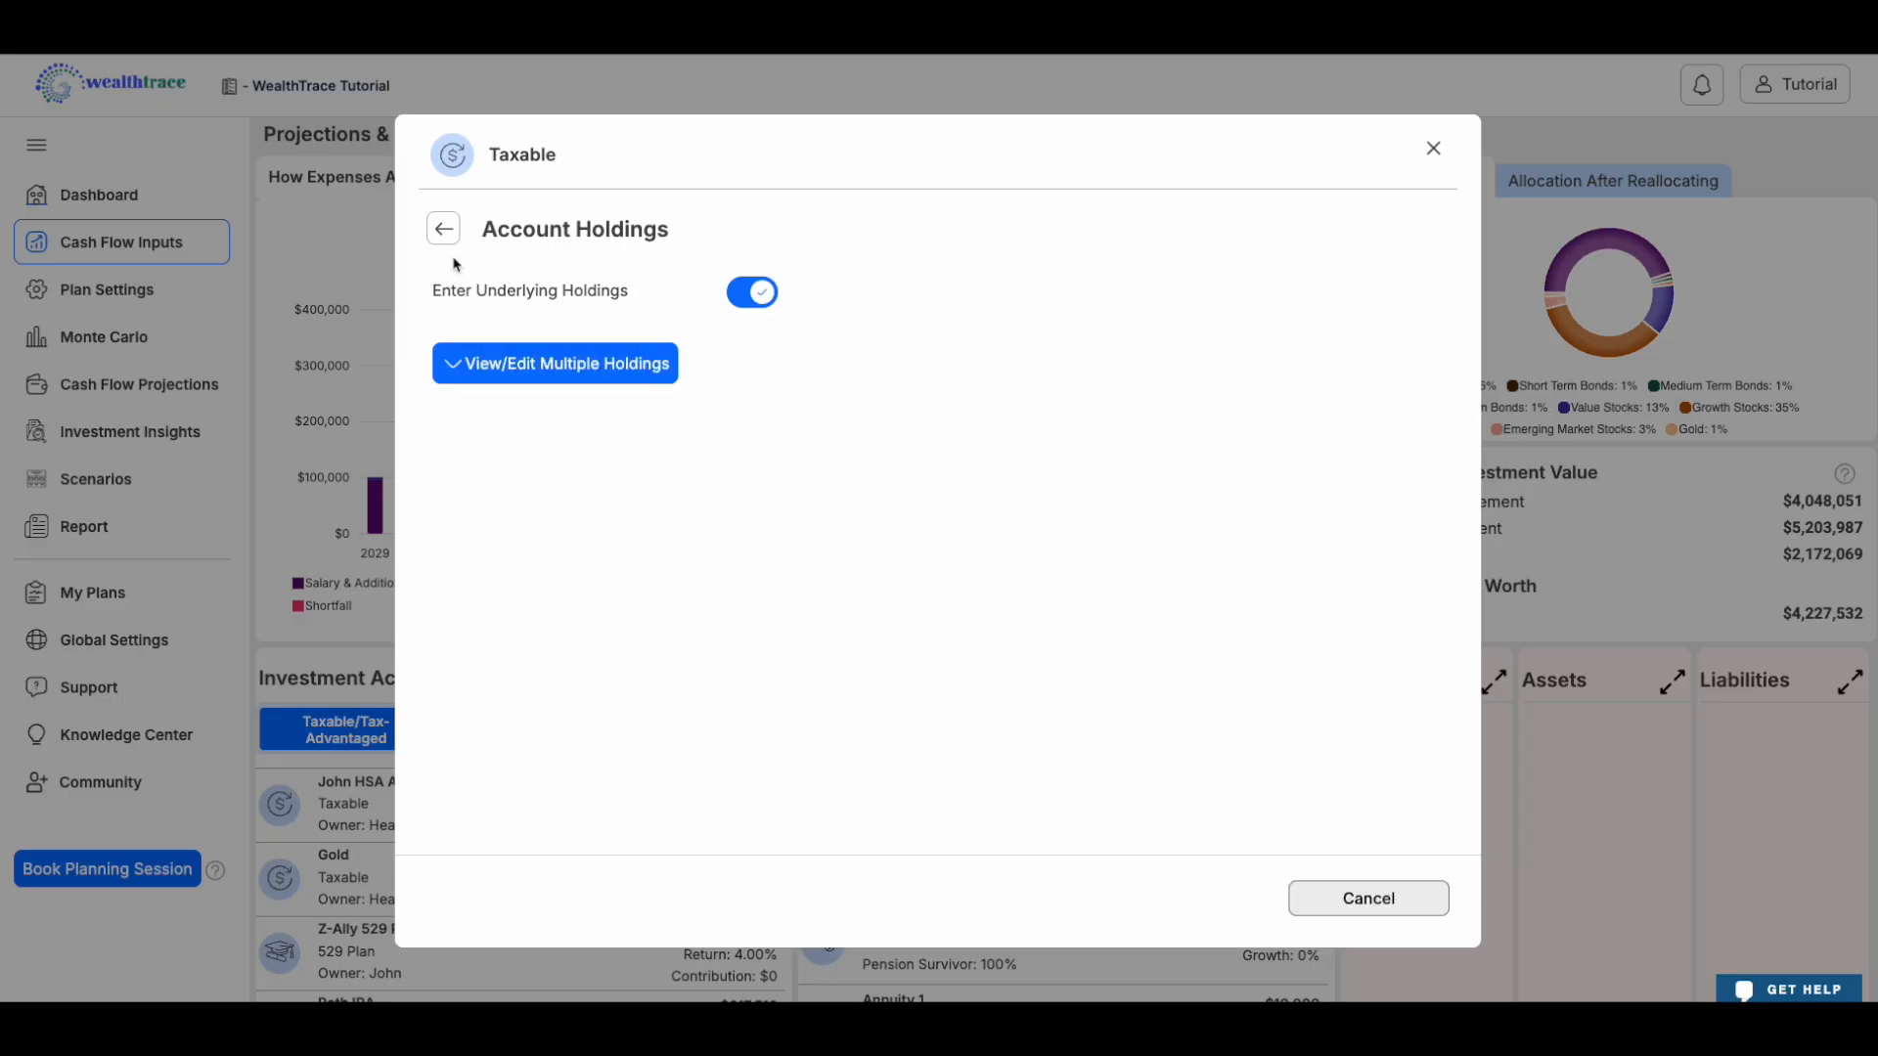
{"action": "left_click", "coordinate": [751, 296]}
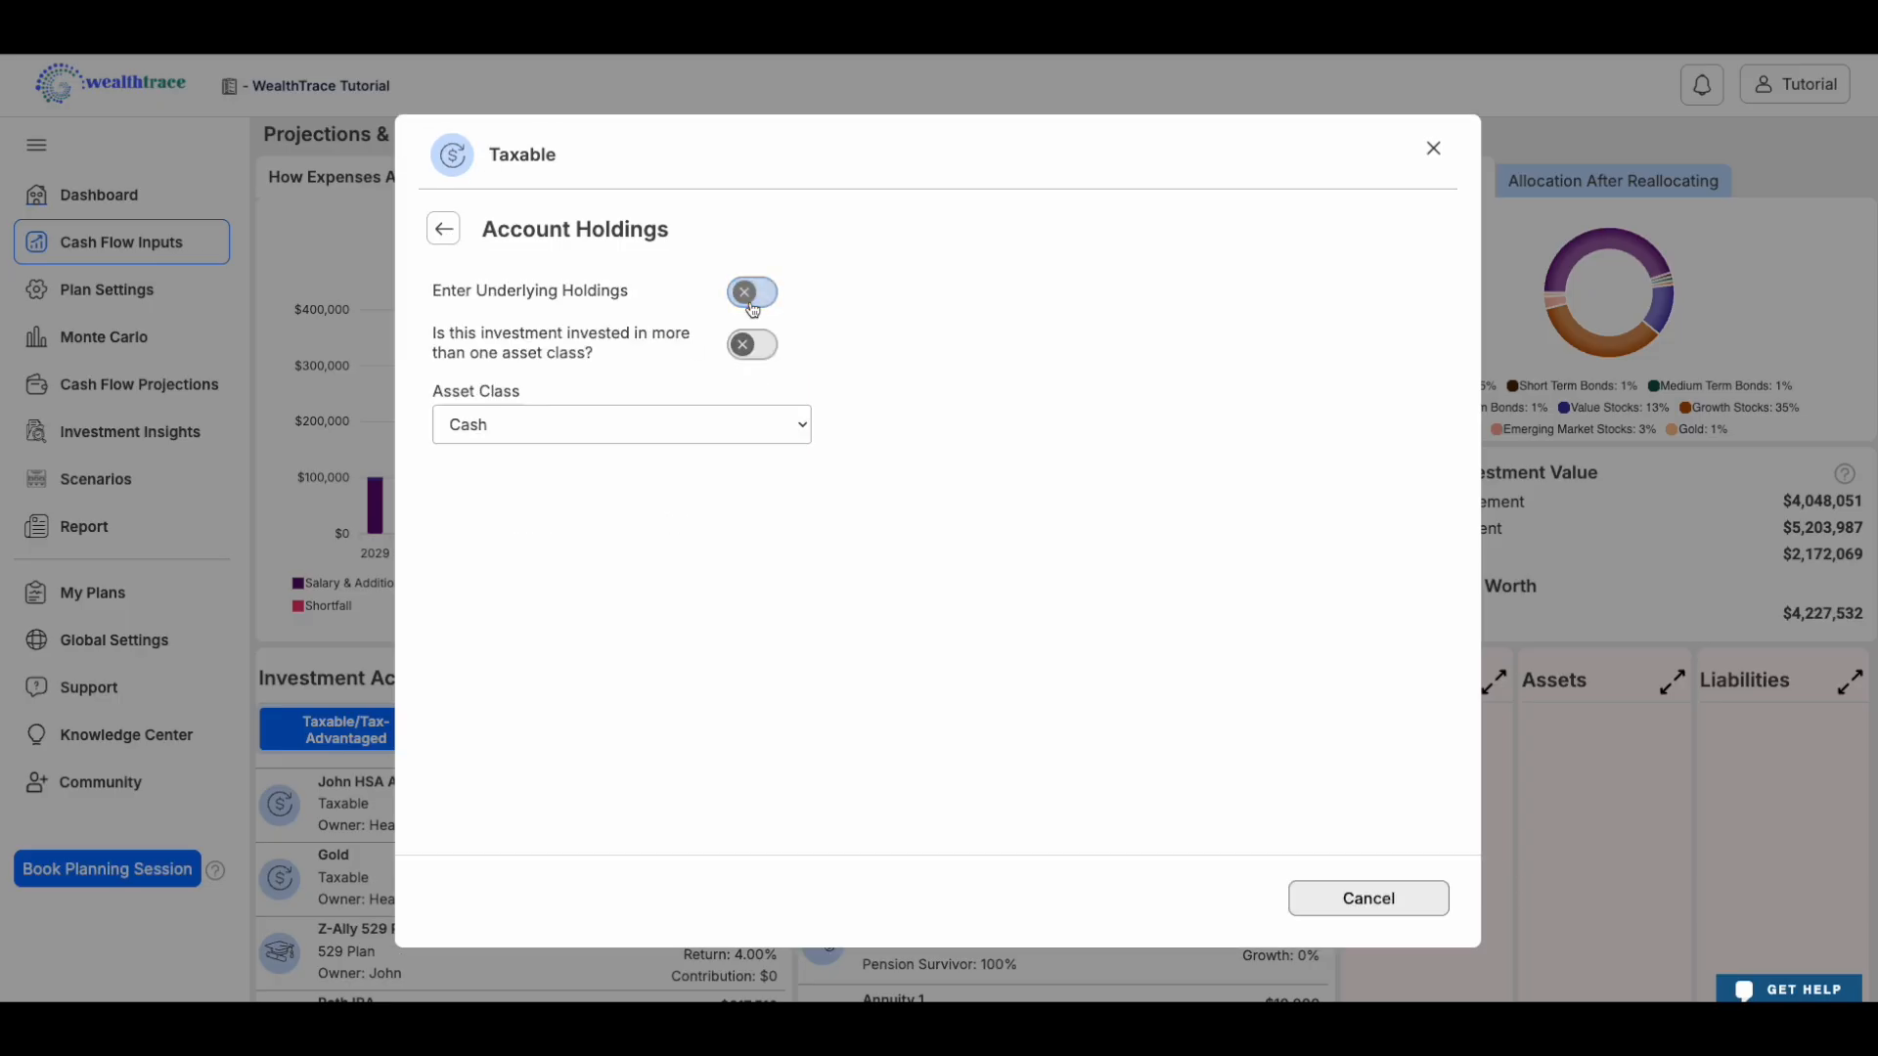
{"action": "left_click", "coordinate": [760, 350]}
{"action": "left_click", "coordinate": [606, 423]}
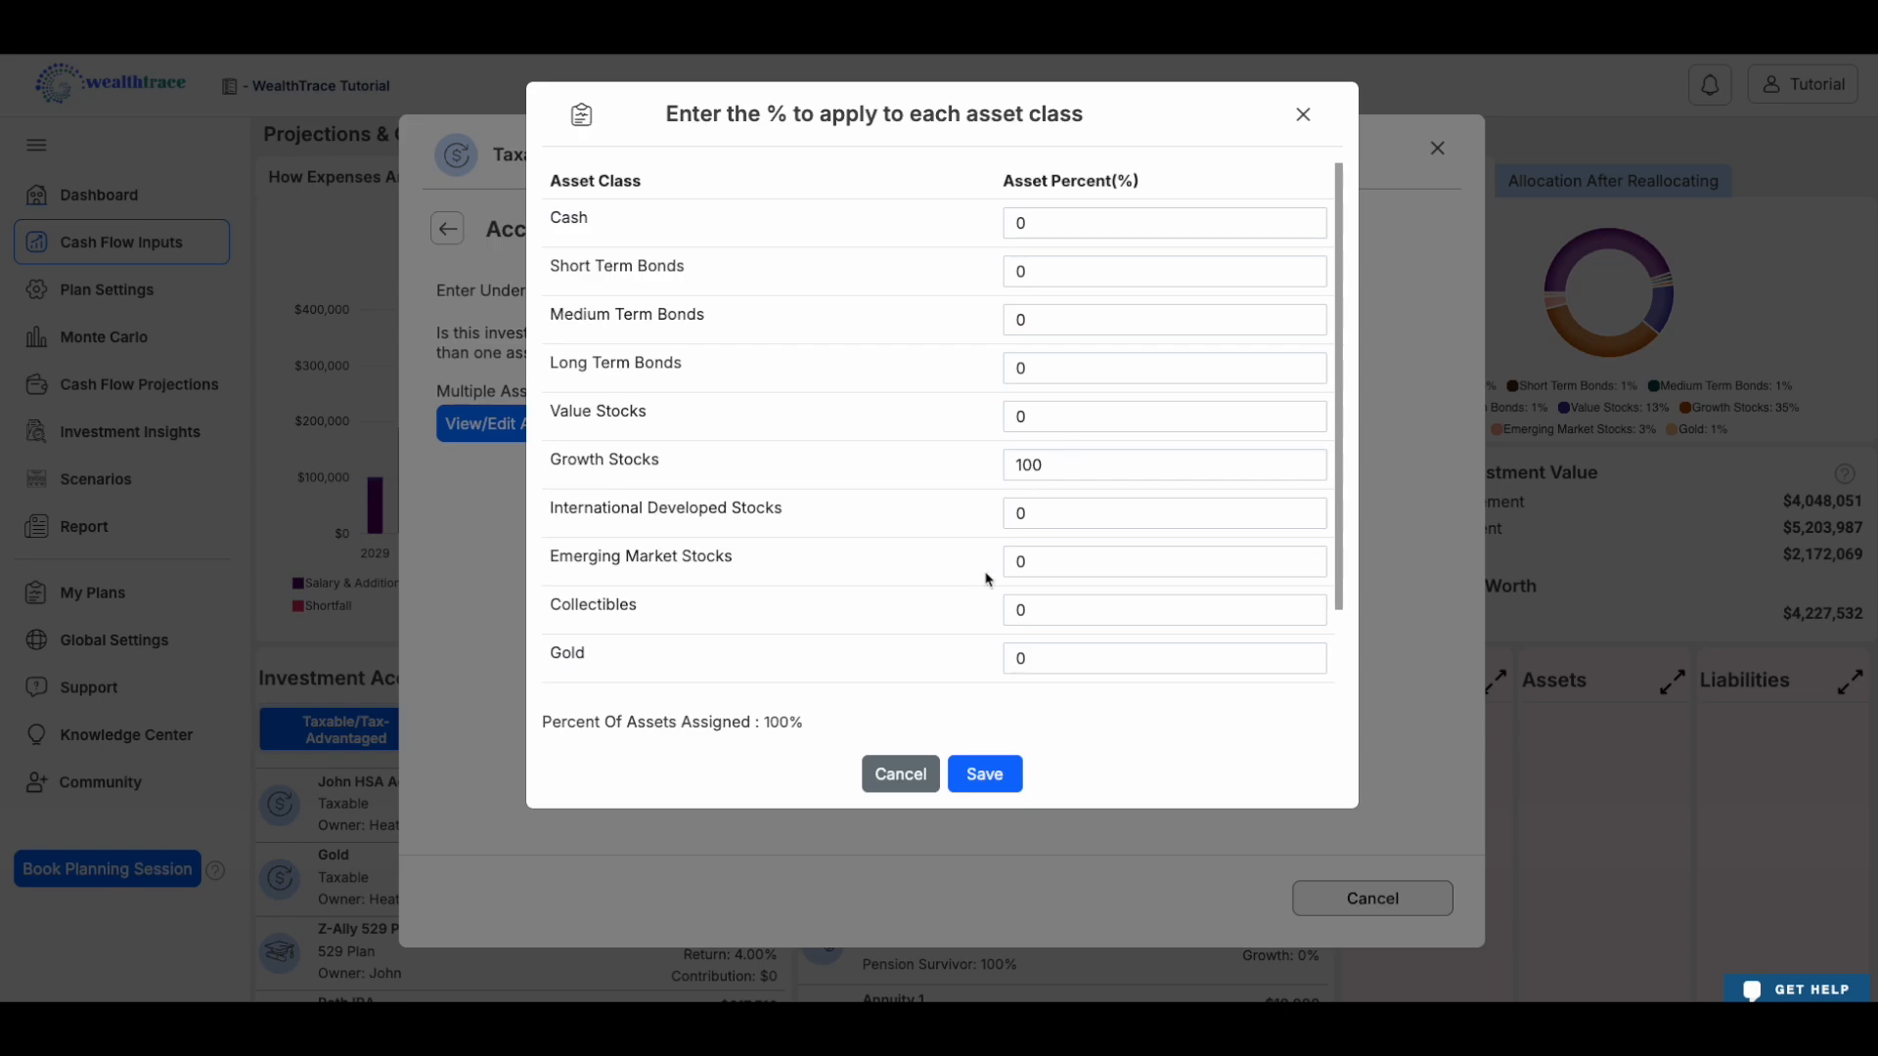
{"action": "left_click", "coordinate": [987, 788]}
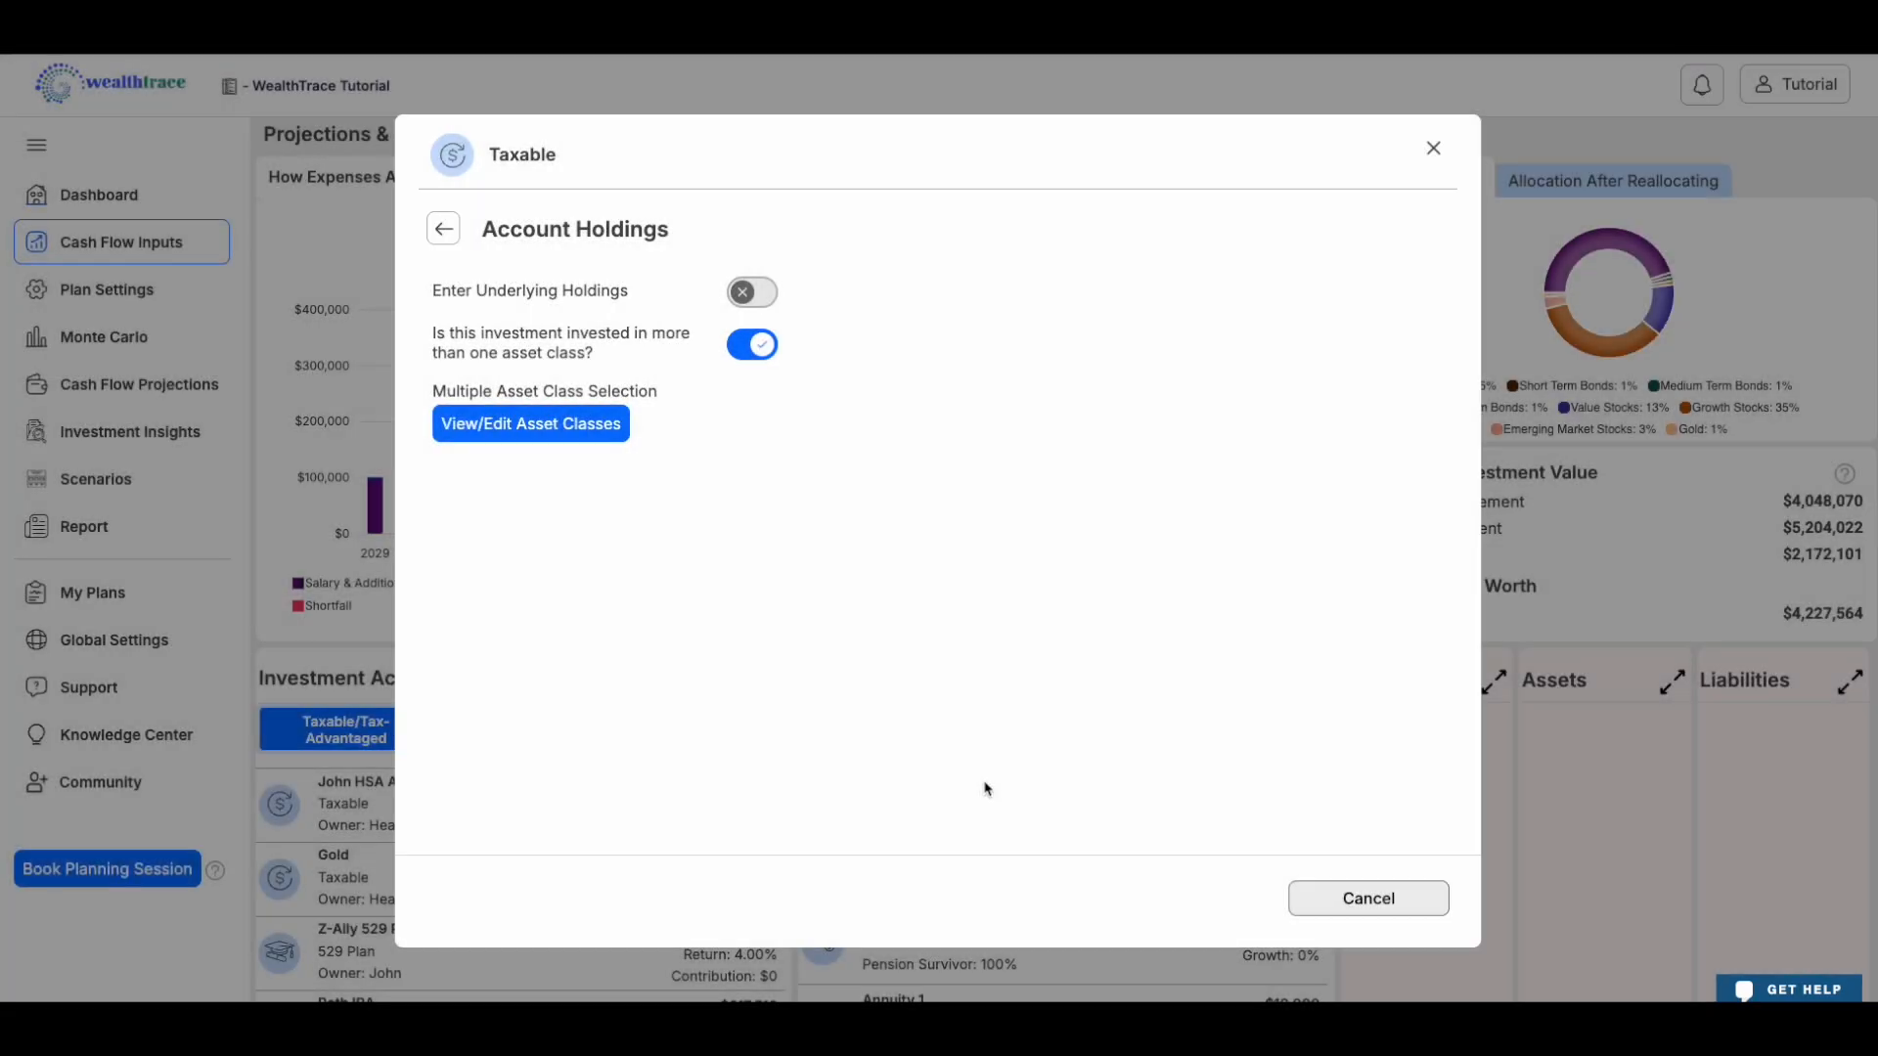
Switch the Taxable account back to a single asset class, check the available asset classes and save the account details.
{"action": "left_click", "coordinate": [761, 350]}
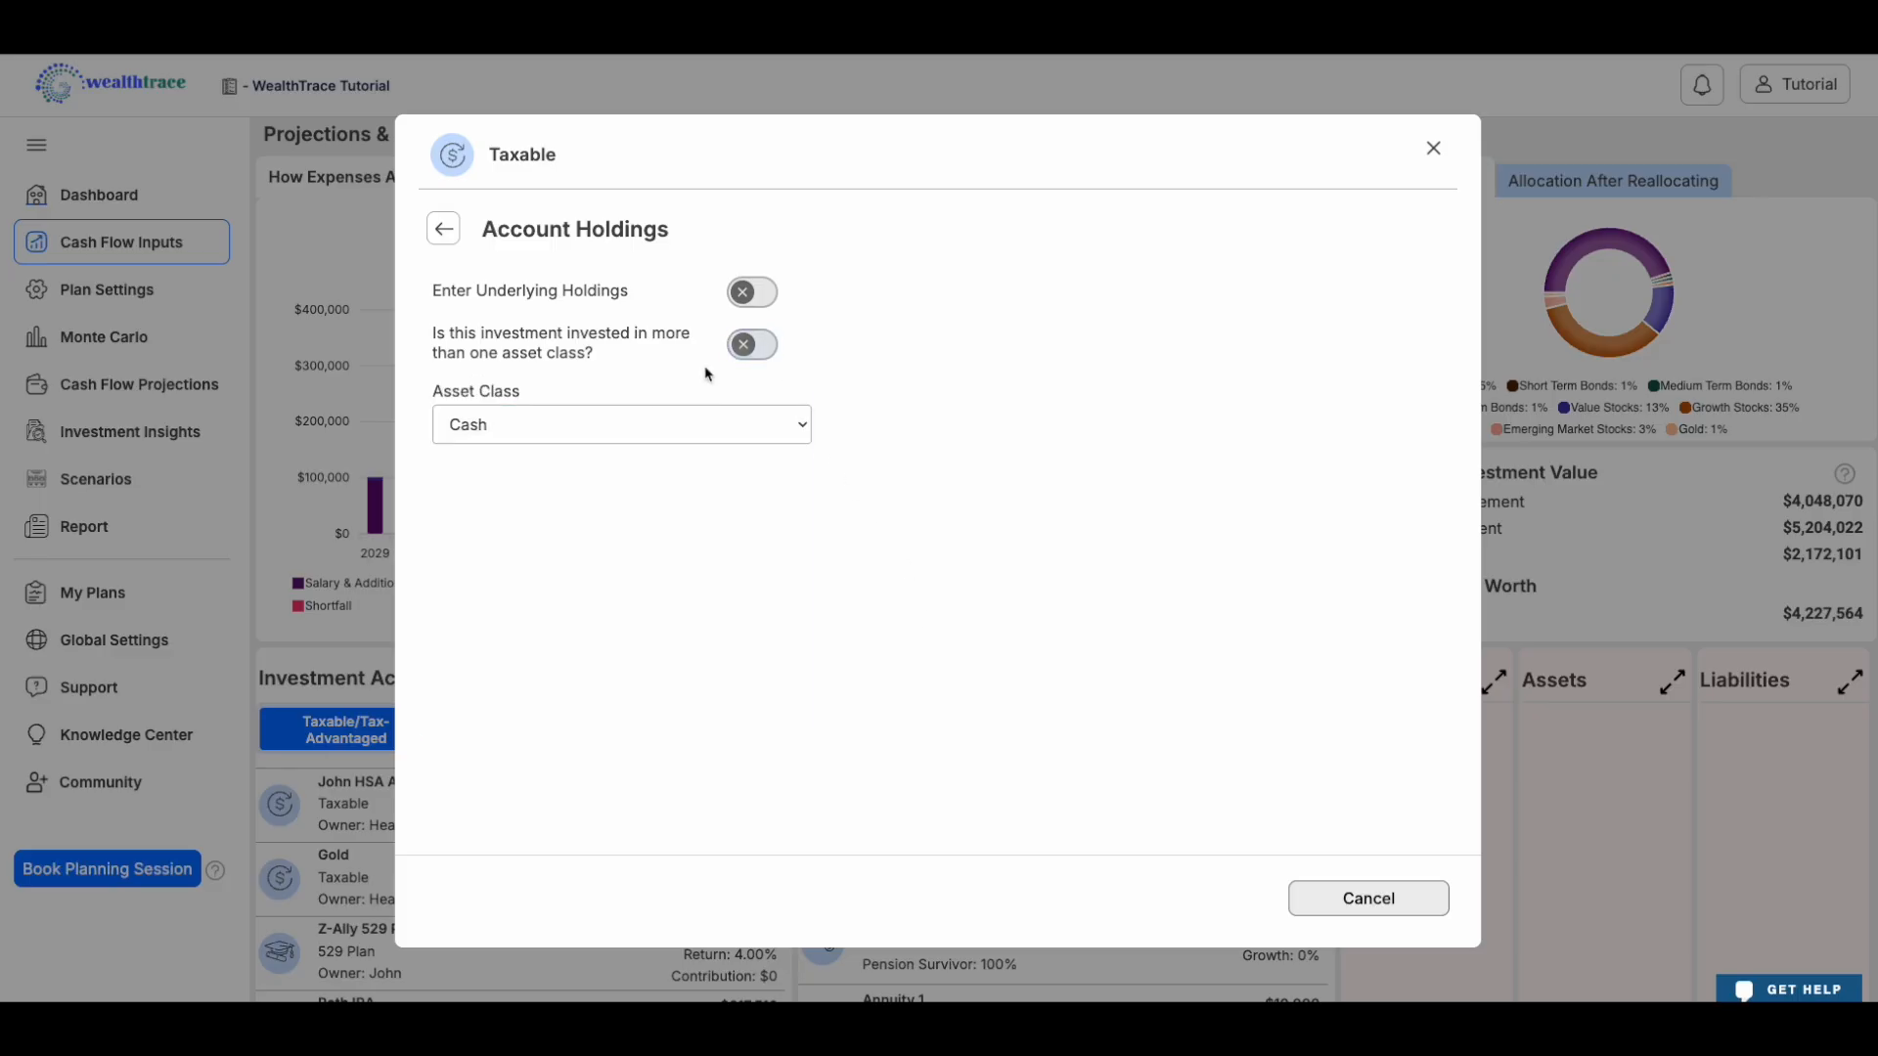
{"action": "left_click", "coordinate": [655, 436]}
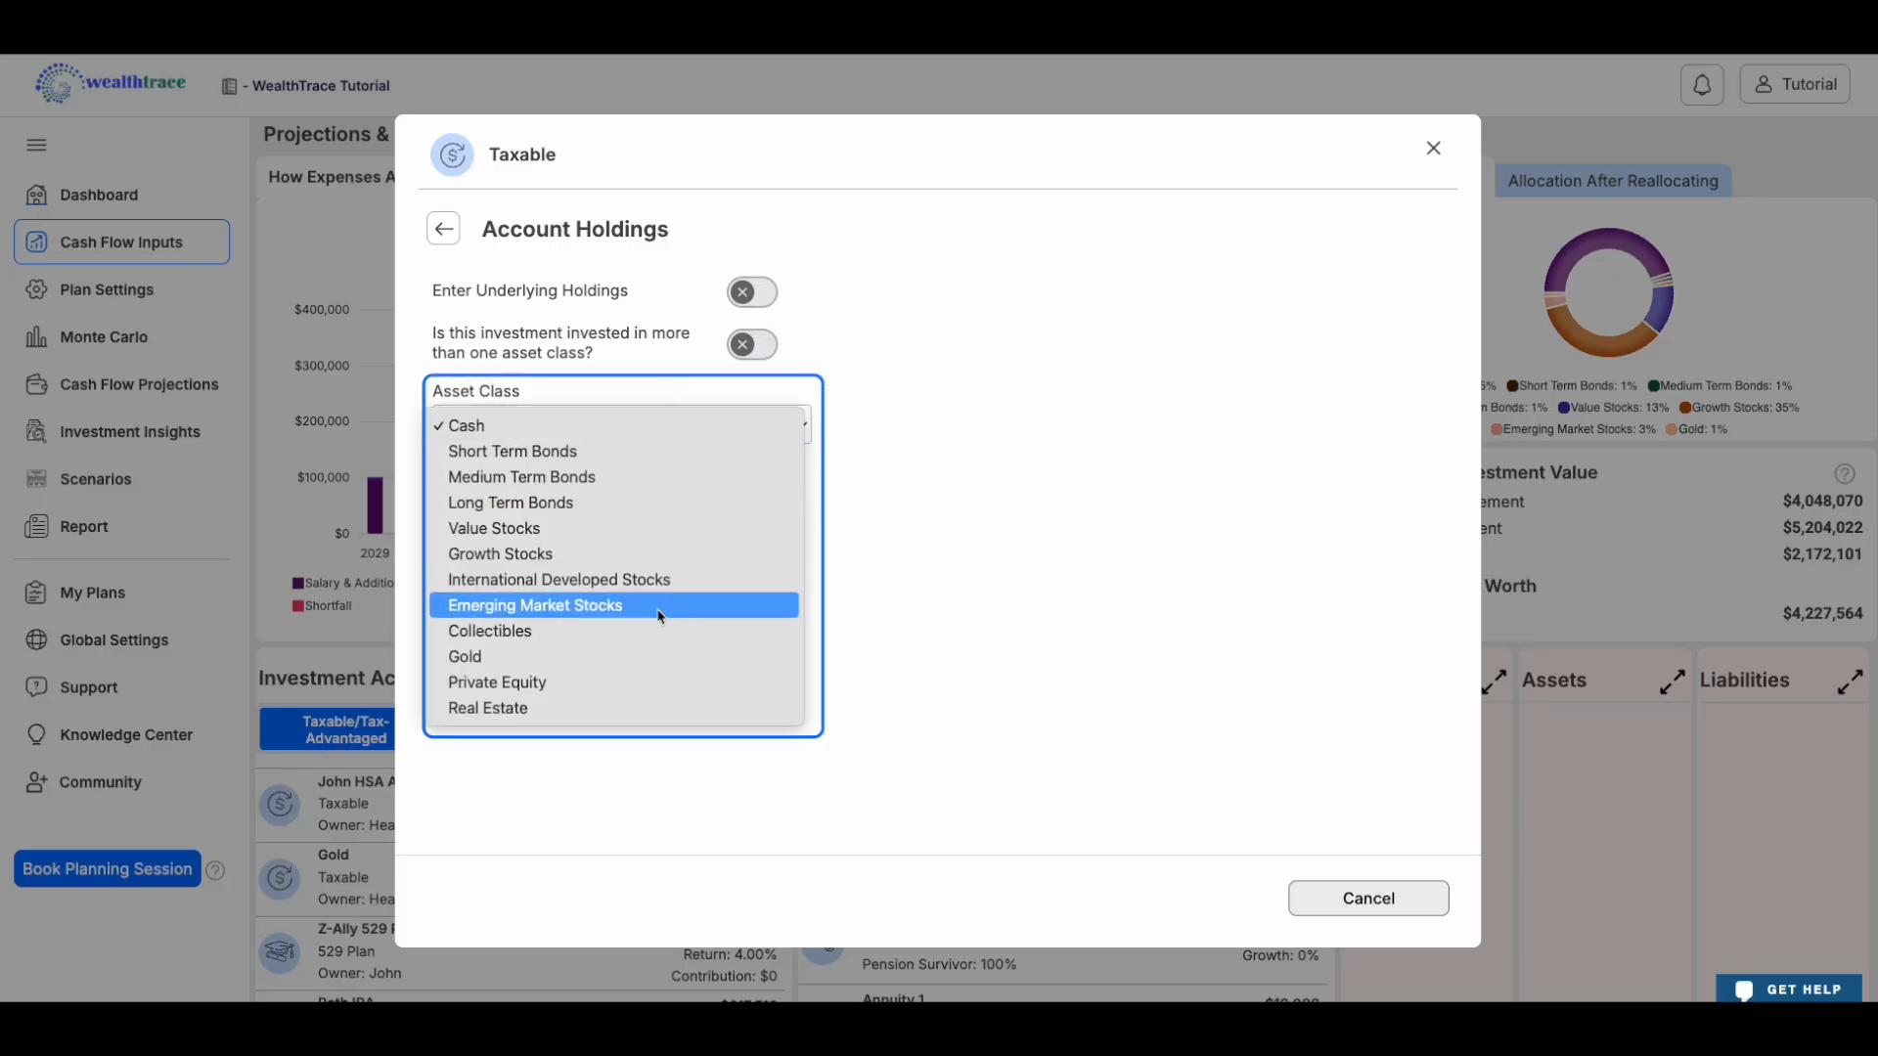
{"action": "left_click", "coordinate": [1003, 541]}
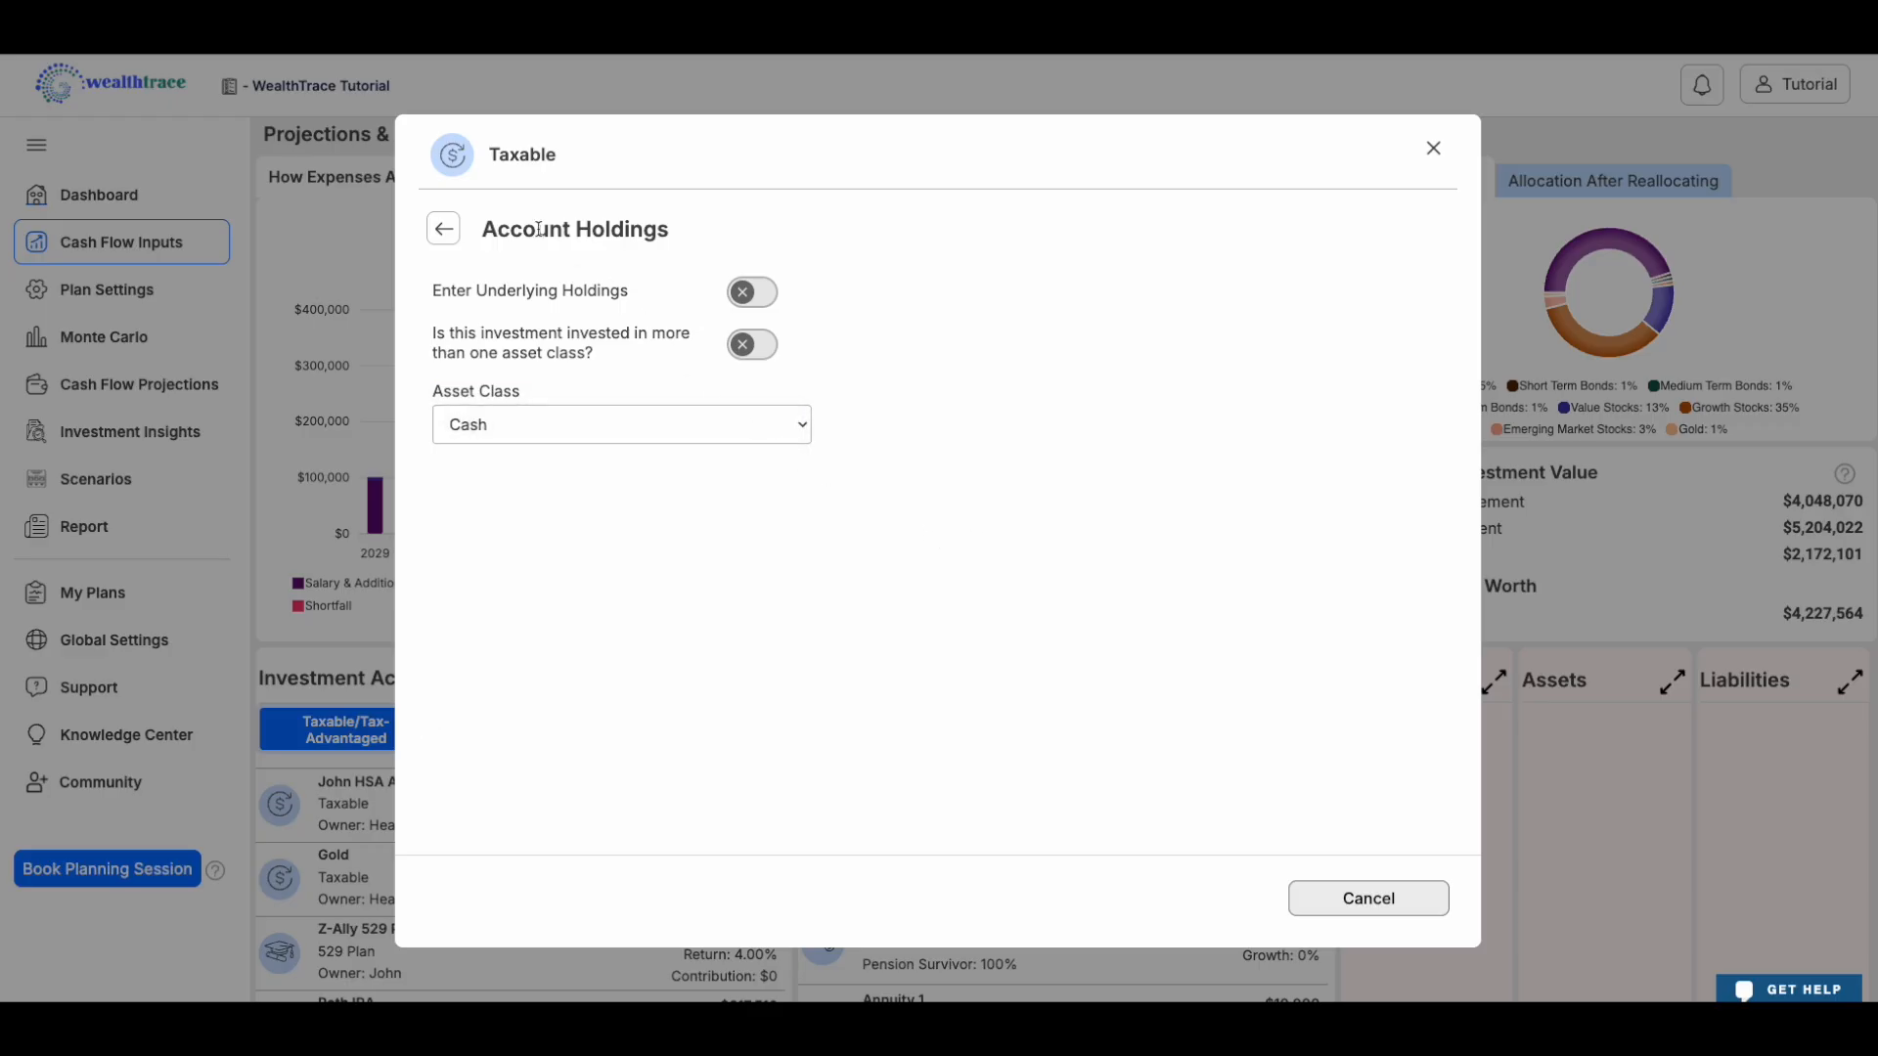
{"action": "left_click", "coordinate": [444, 230]}
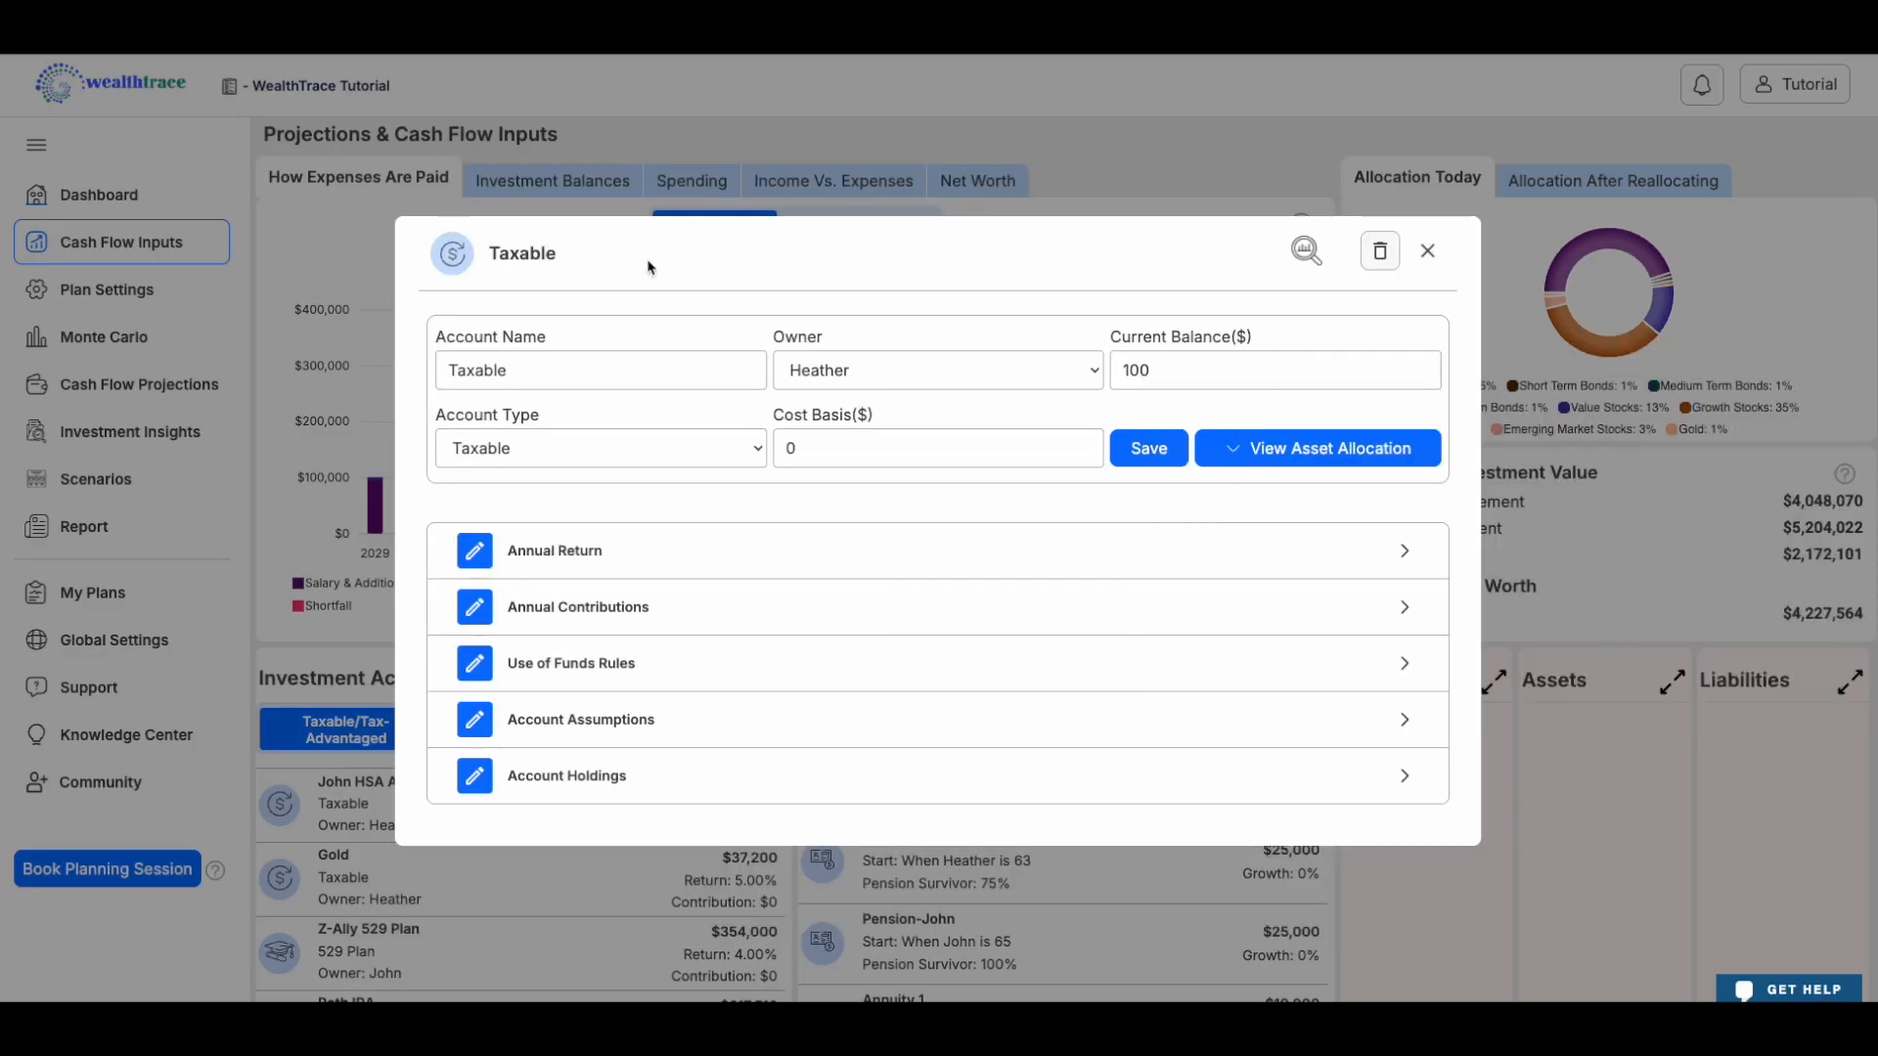
{"action": "left_click", "coordinate": [1150, 448]}
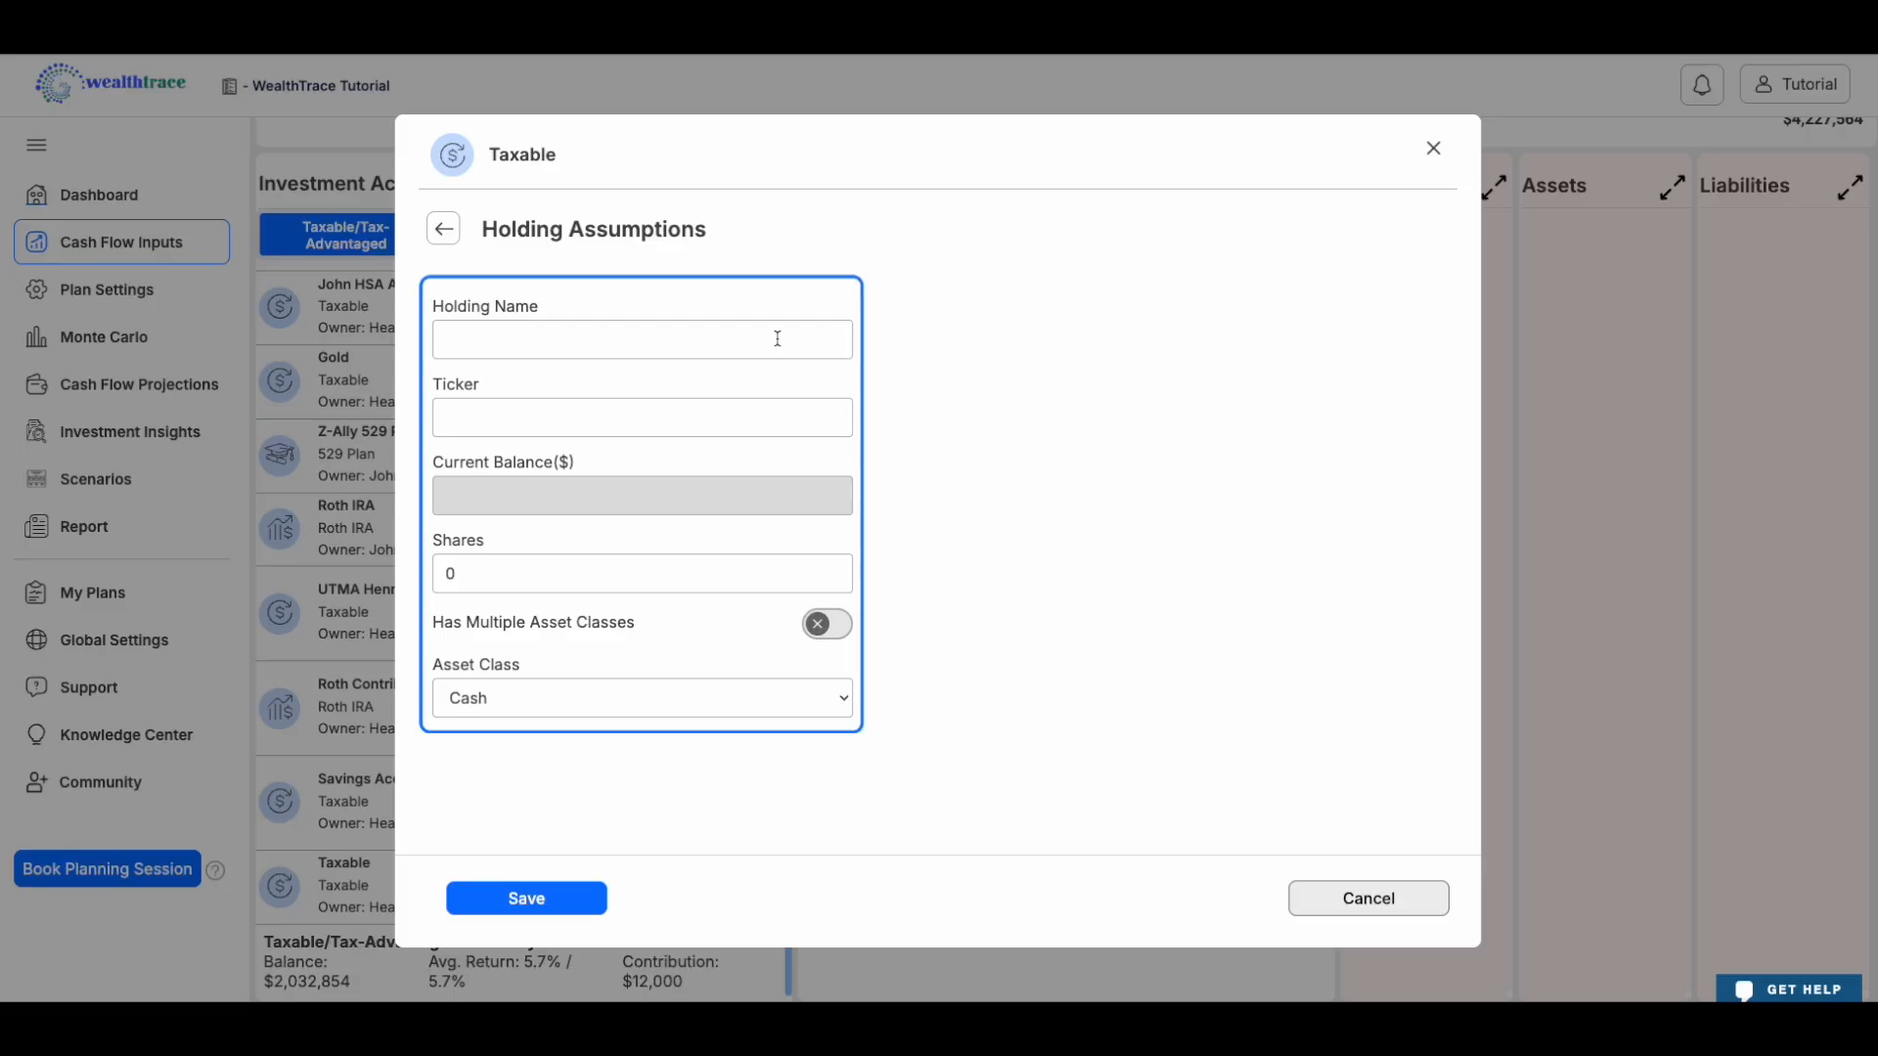
Enter a new holding named Vanguard S&P 500 ETF with ticker VOO, 100 shares and multiple asset classes enabled.
{"action": "type", "text": "Vanguard S&P 500 ETF"}
{"action": "key", "text": "Tab"}
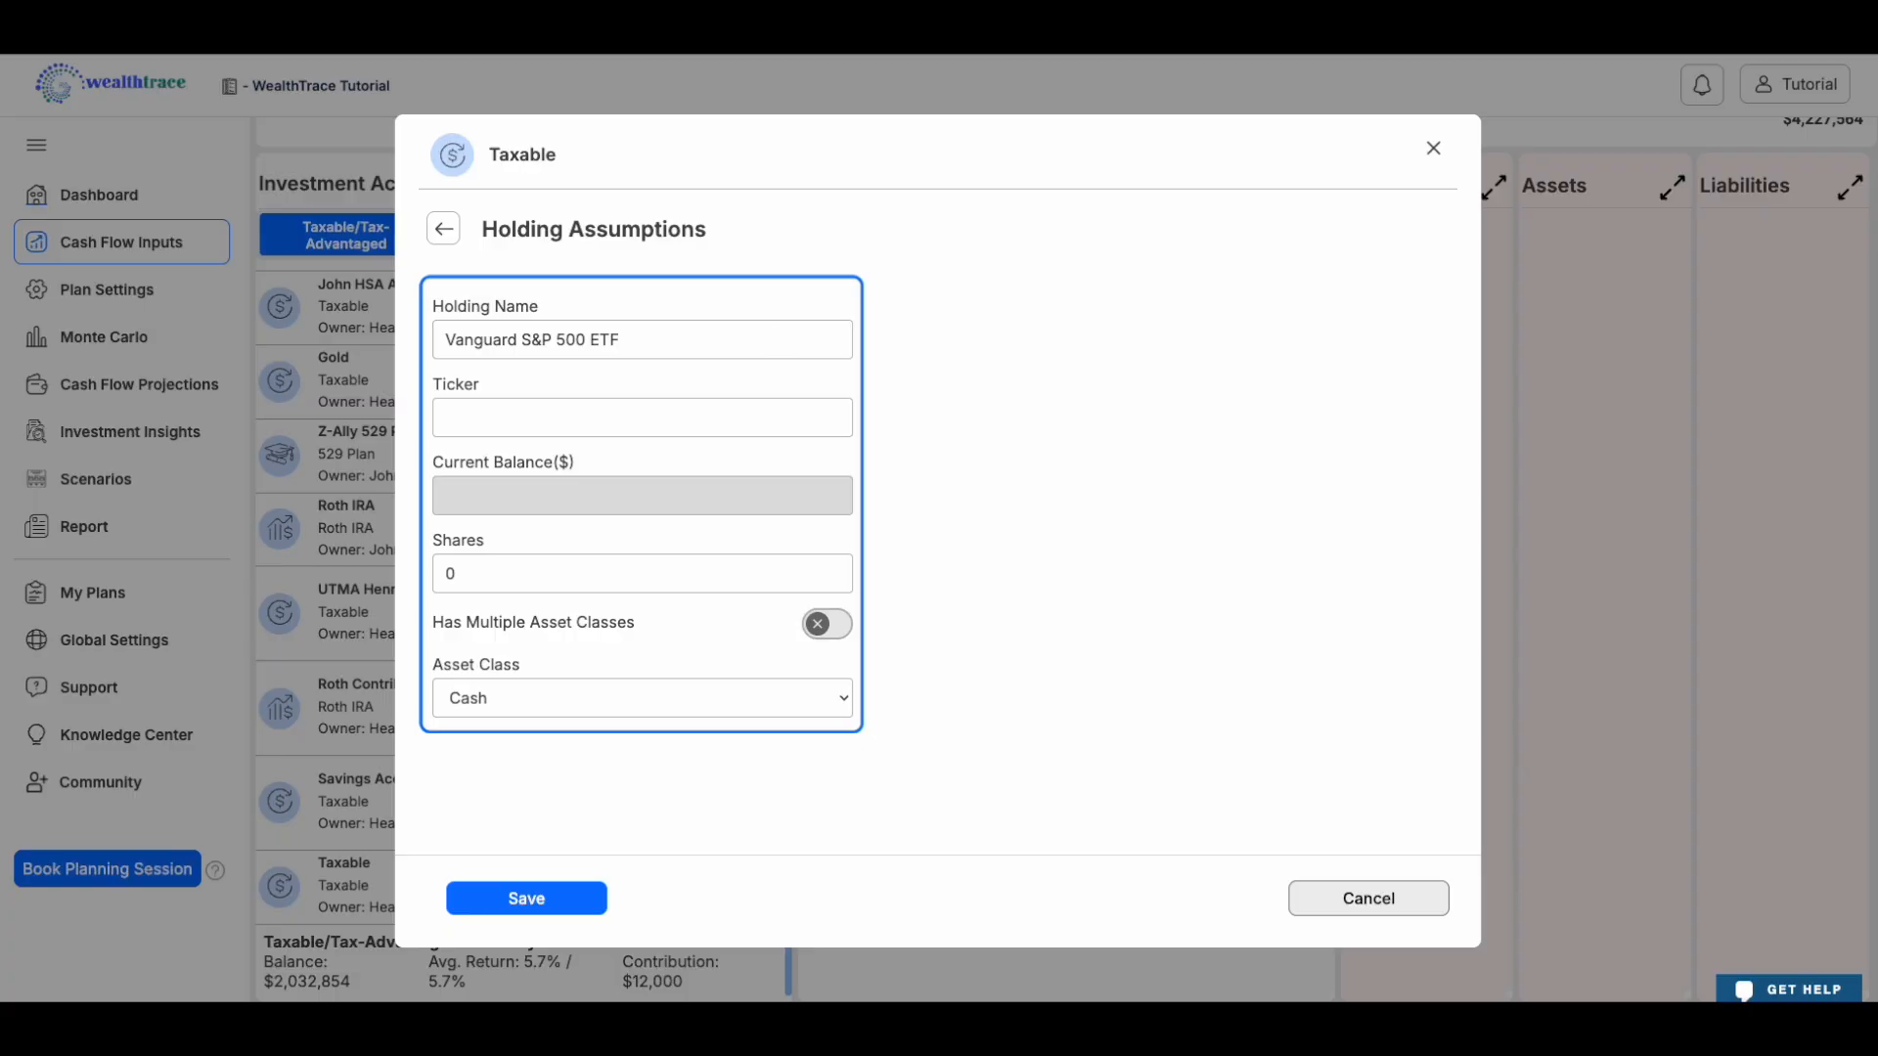
{"action": "type", "text": "VOO"}
{"action": "key", "text": "Tab"}
{"action": "type", "text": "100"}
{"action": "left_click", "coordinate": [833, 630]}
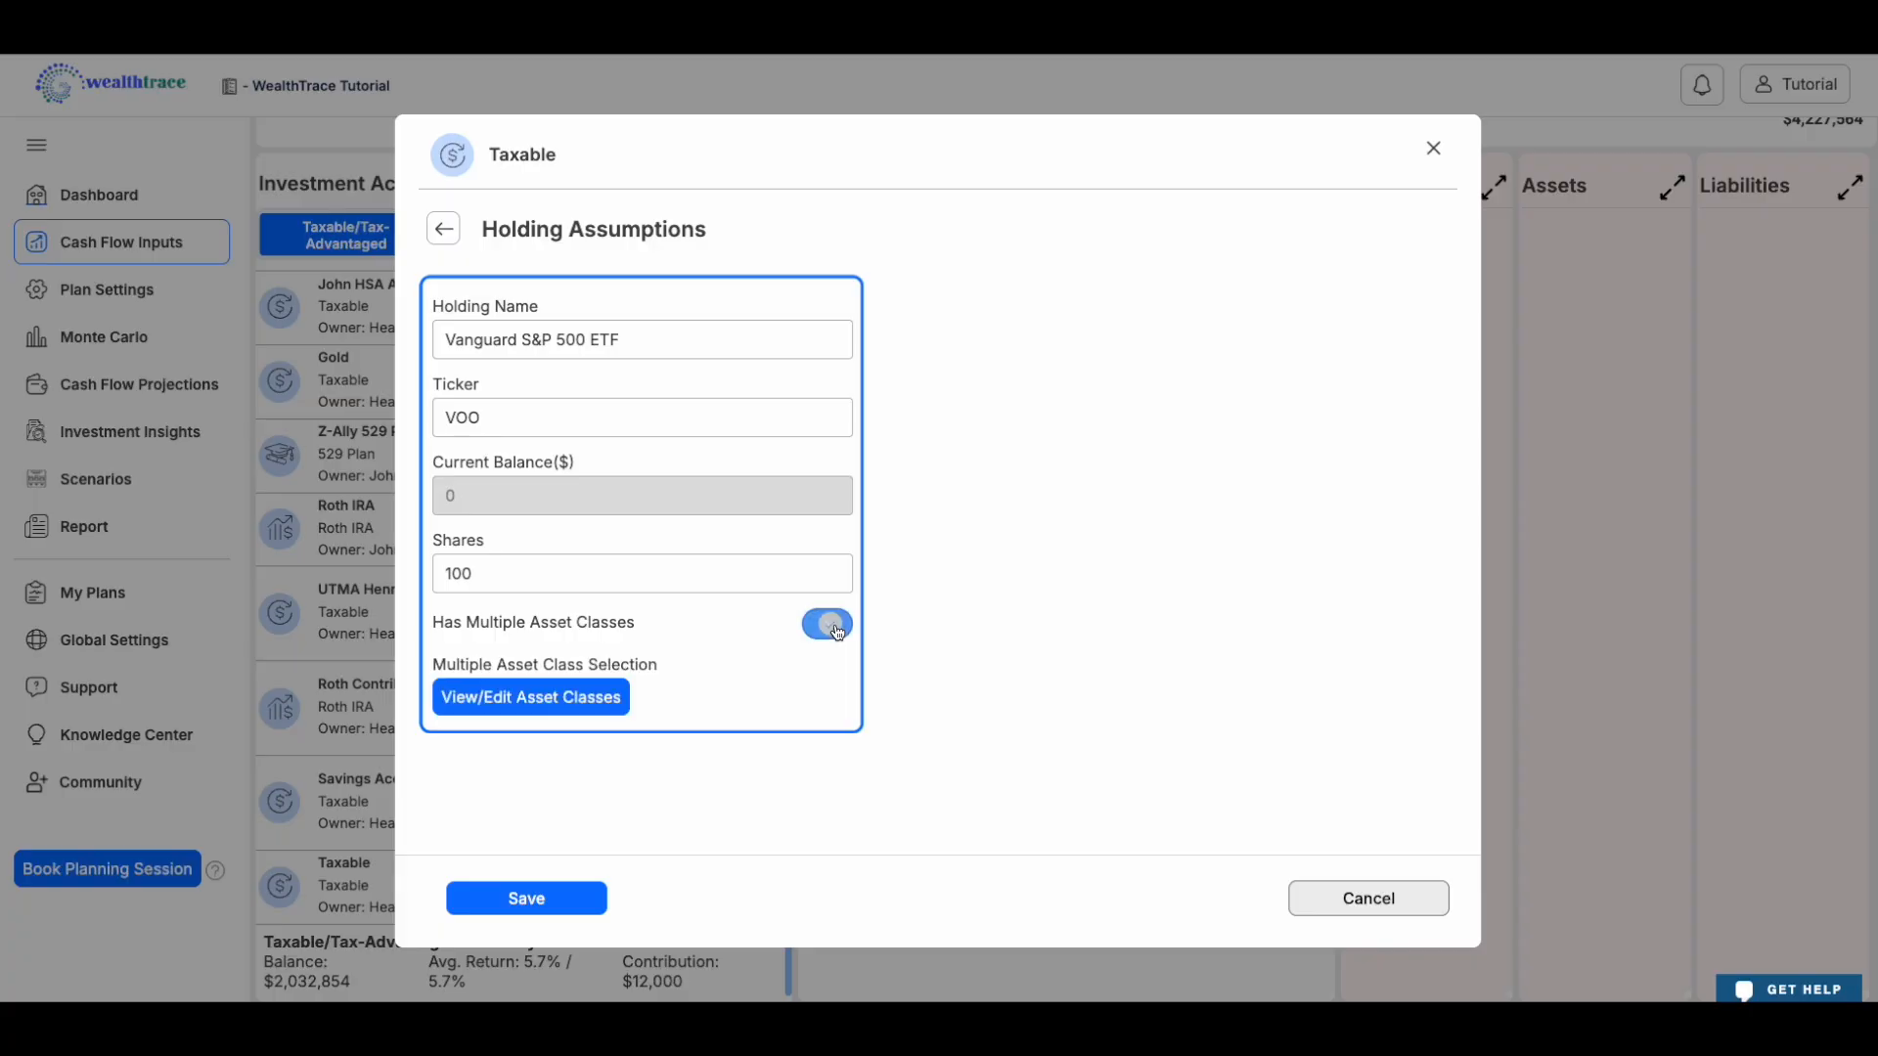
Allocate the VOO holding 0% to Cash, 45% to Value Stocks and 55% to Growth Stocks, and save the holding.
{"action": "left_click", "coordinate": [544, 704]}
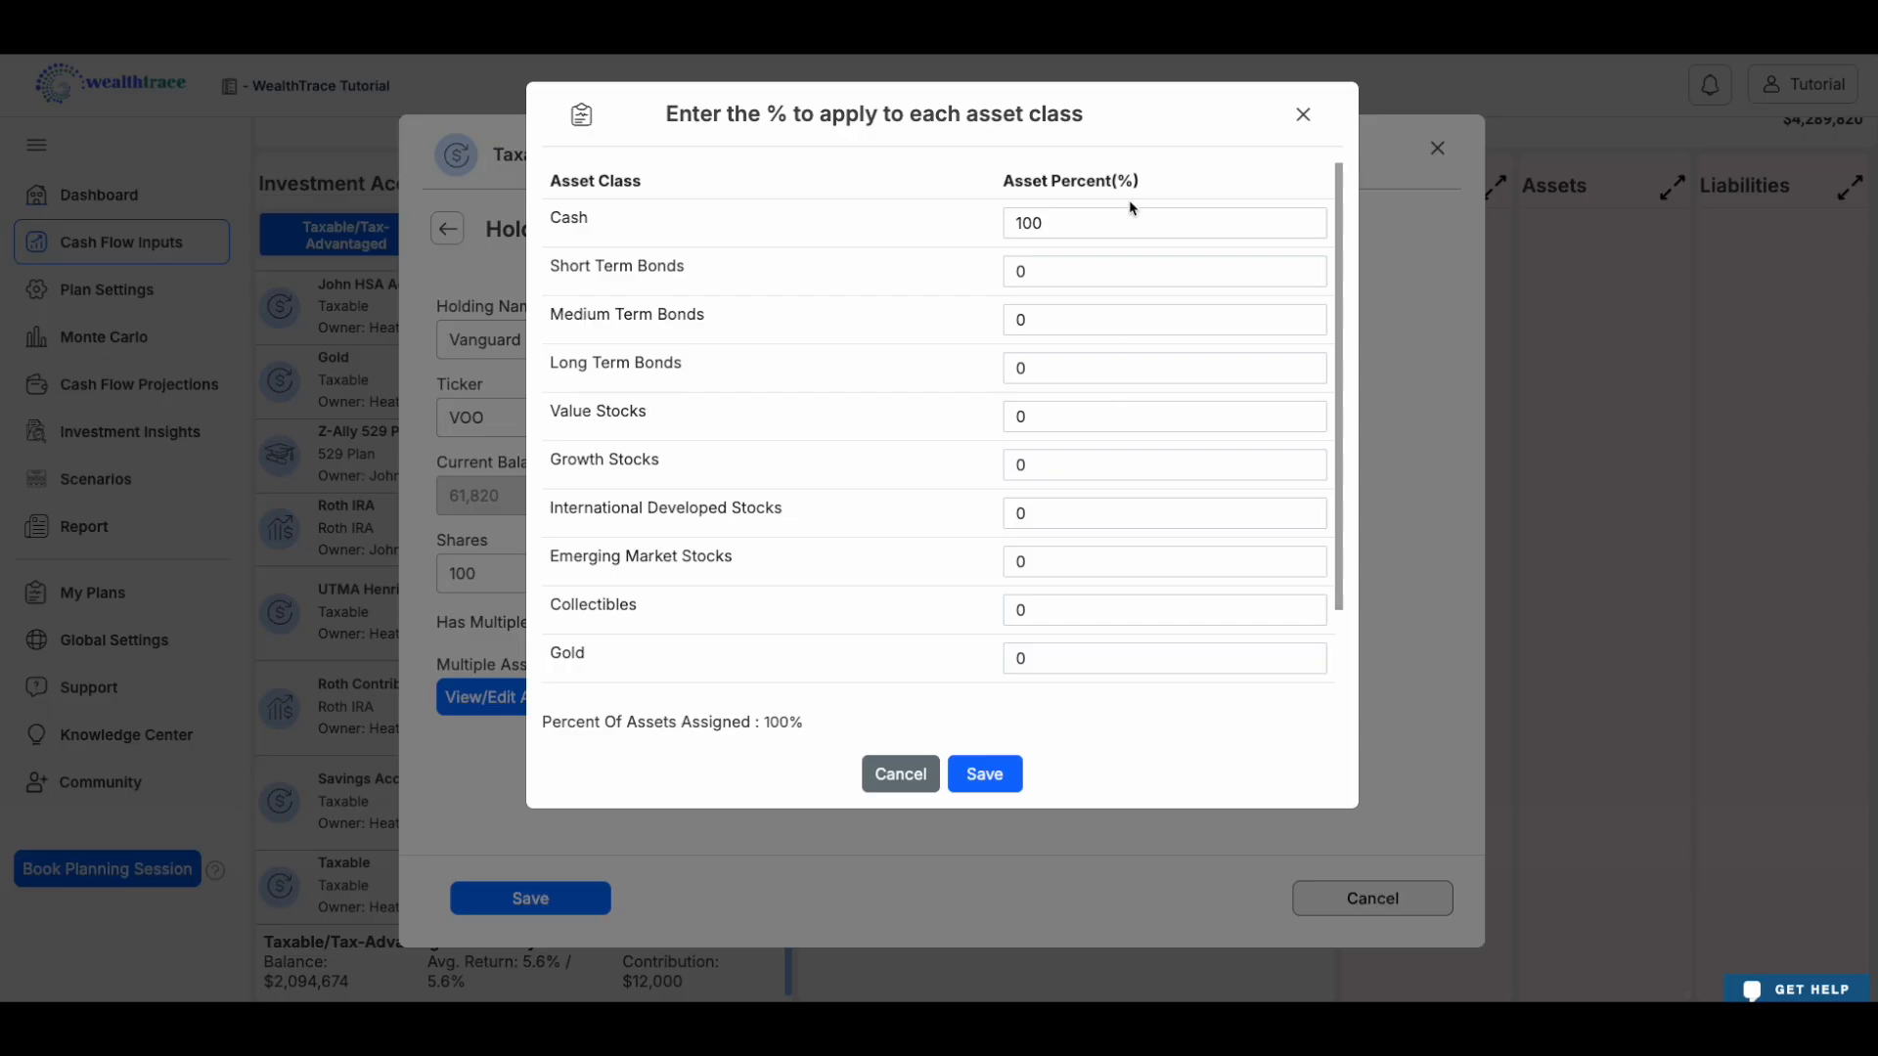
{"action": "key", "text": "BackSpace"}
{"action": "key", "text": "BackSpace"}
{"action": "key", "text": "BackSpace"}
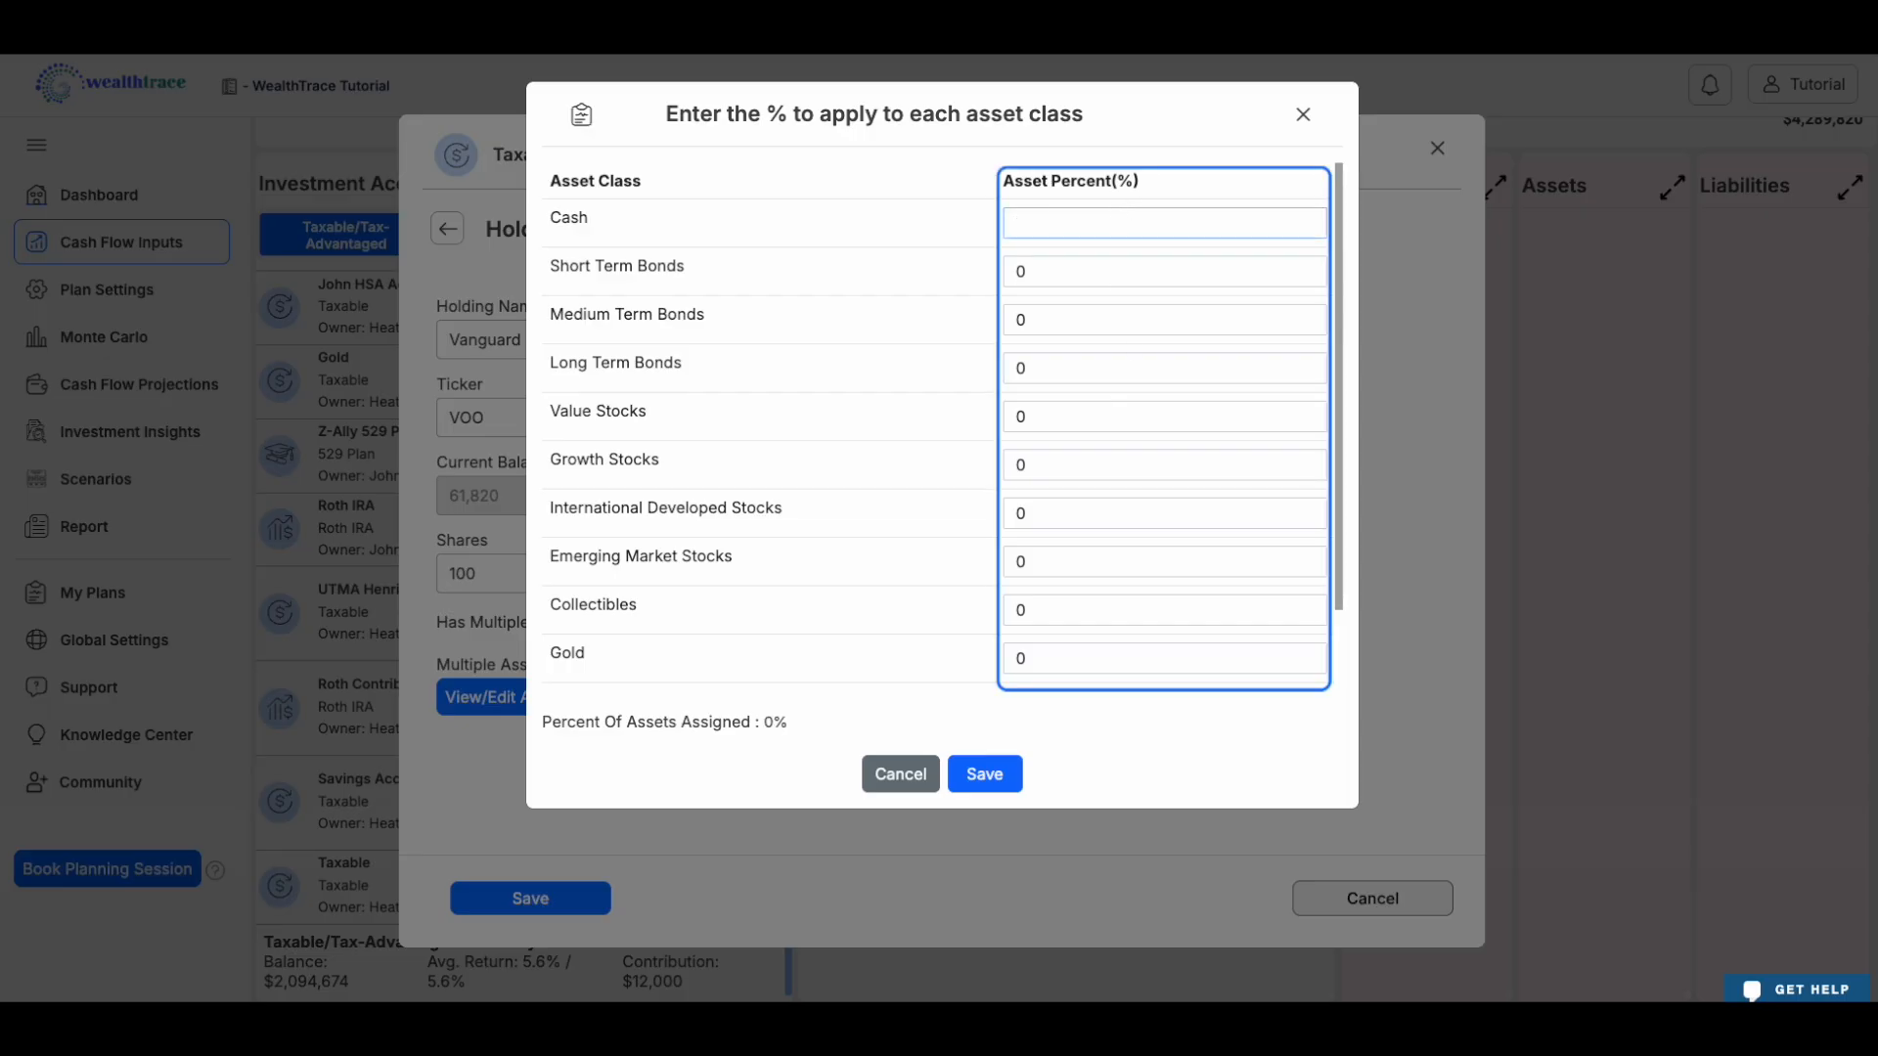
{"action": "type", "text": "0"}
{"action": "left_click", "coordinate": [1080, 416]}
{"action": "key", "text": "BackSpace"}
{"action": "type", "text": "45"}
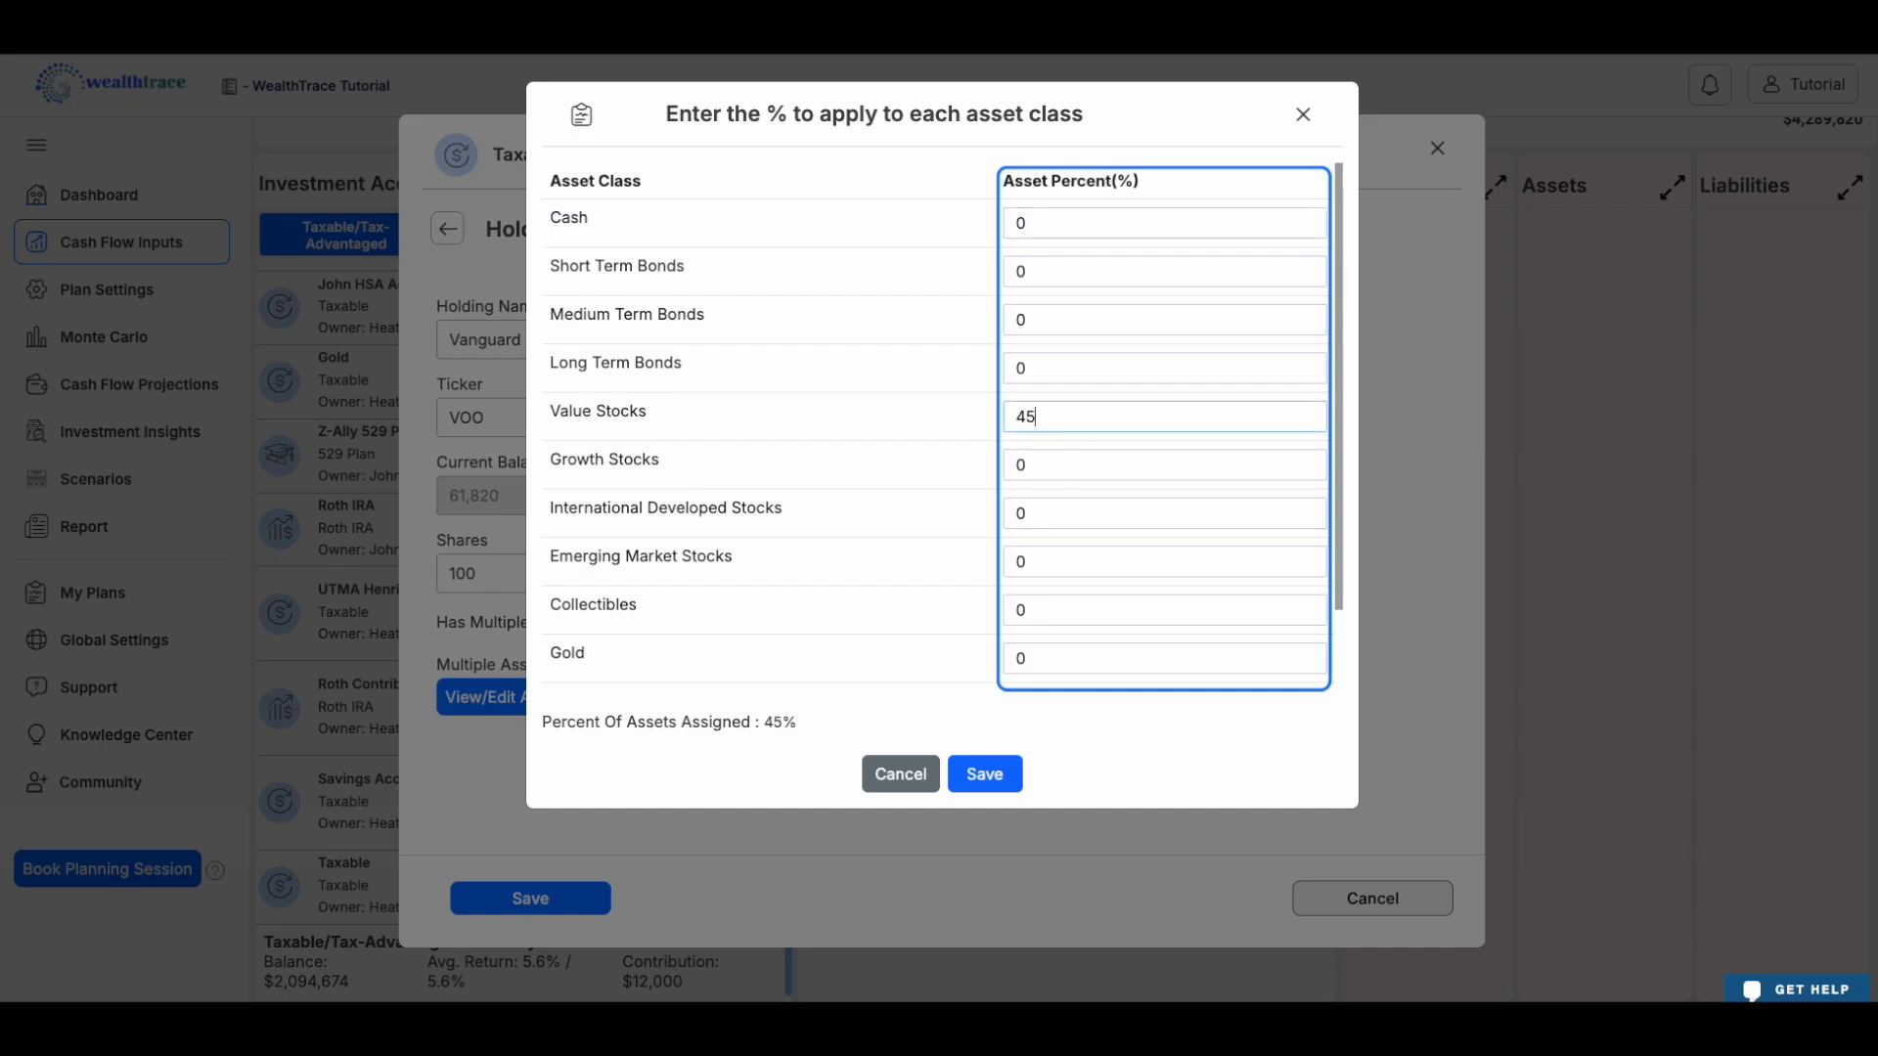
{"action": "key", "text": "Tab"}
{"action": "type", "text": "55"}
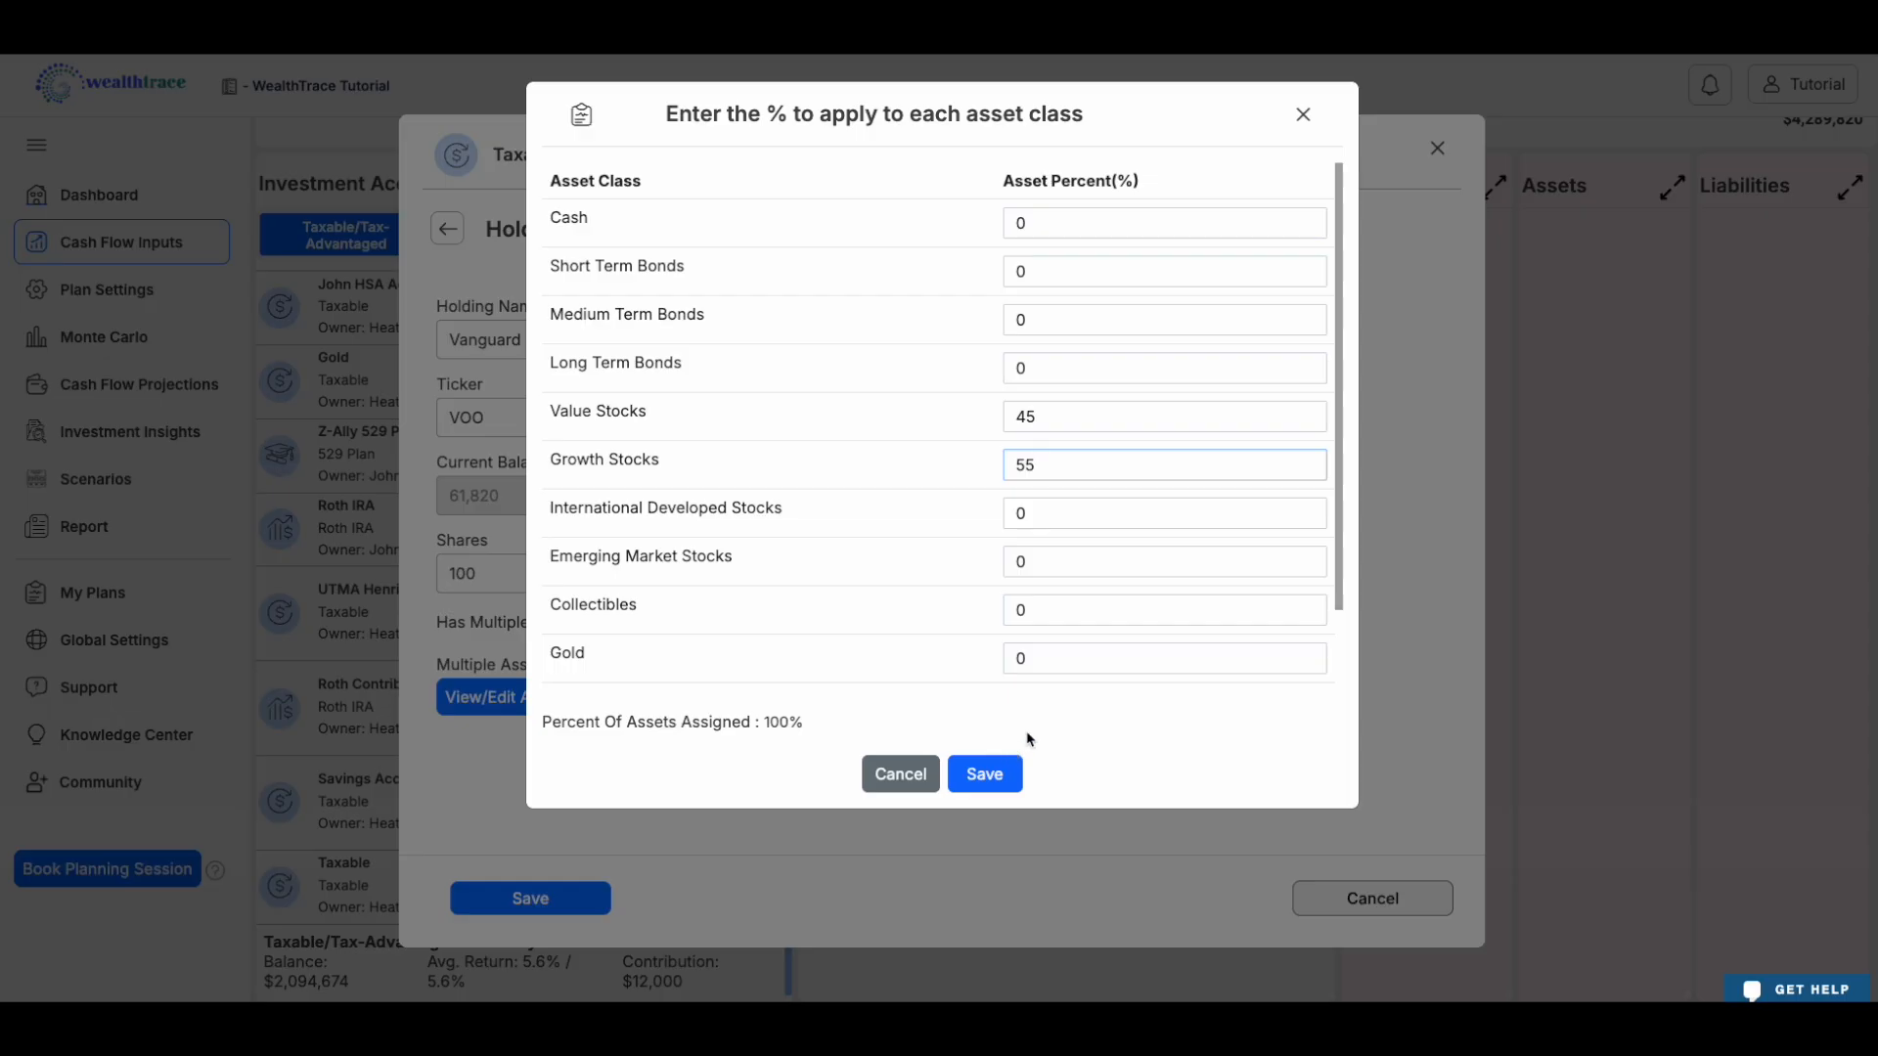
{"action": "left_click", "coordinate": [982, 774]}
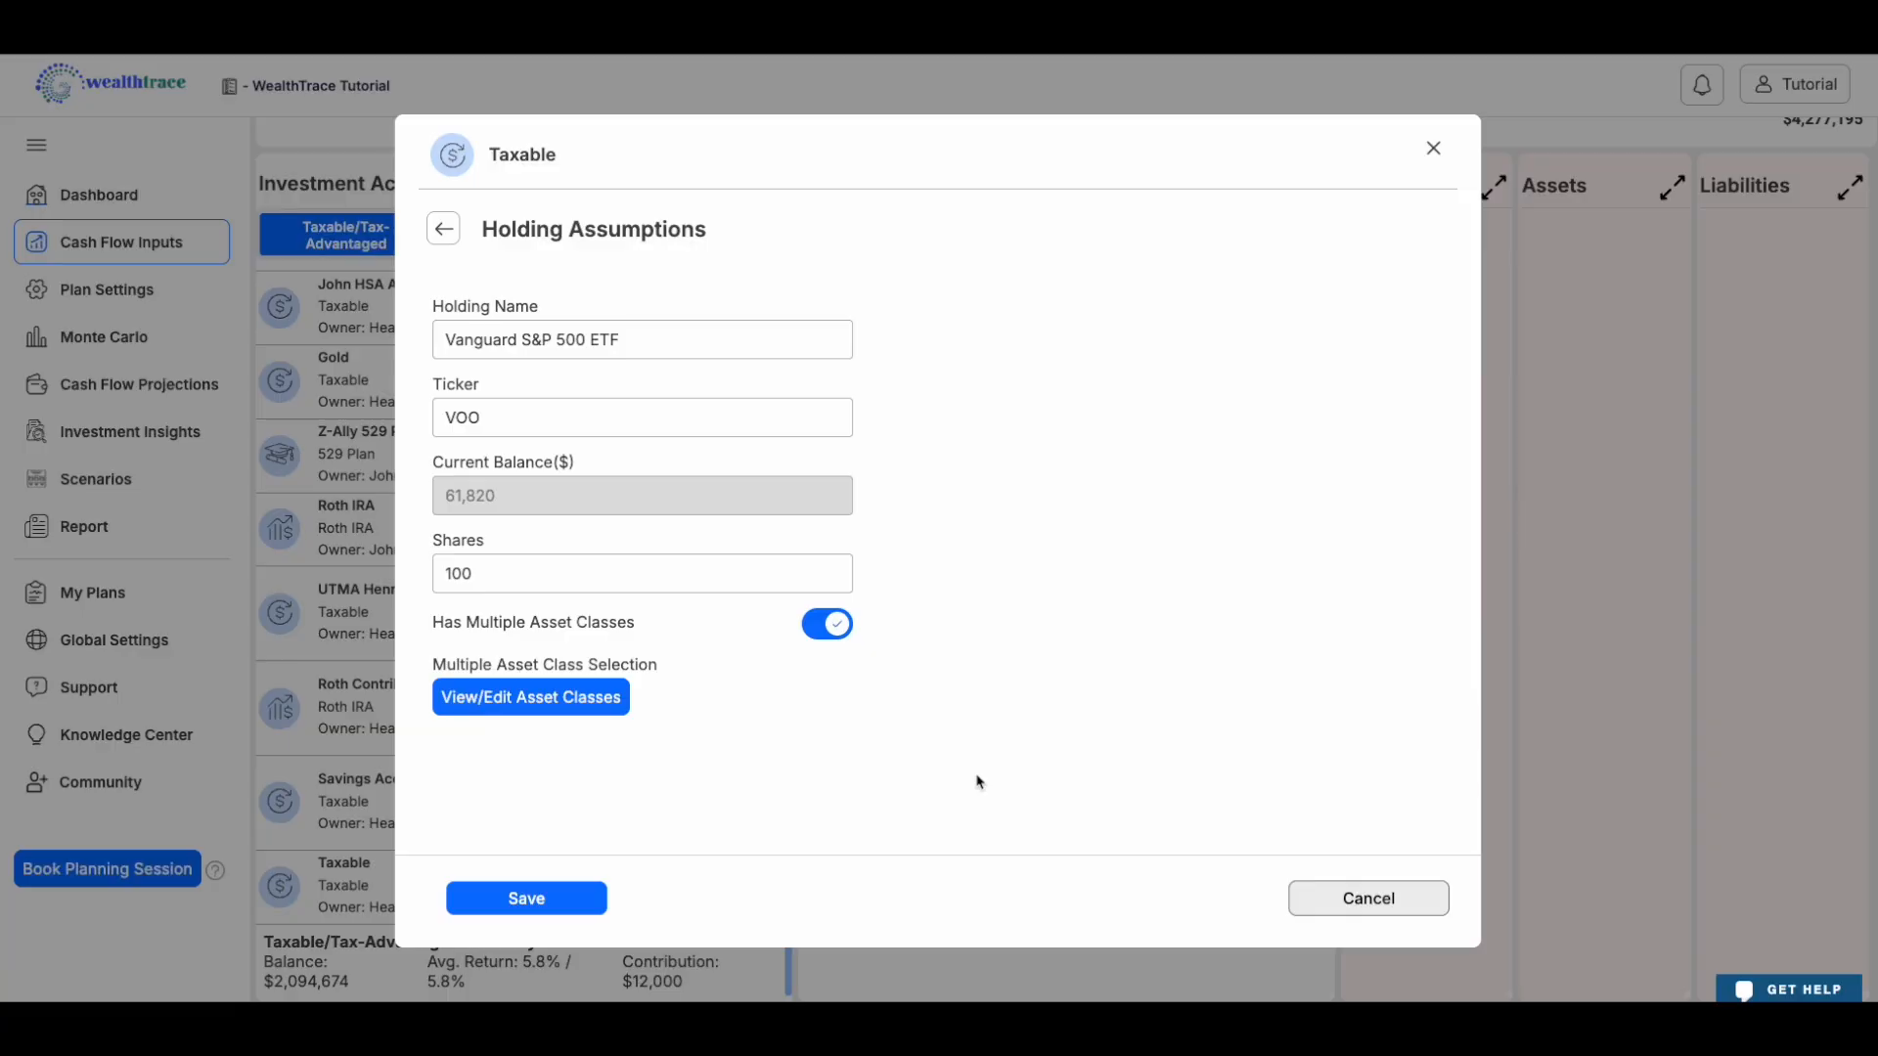
{"action": "left_click", "coordinate": [567, 900]}
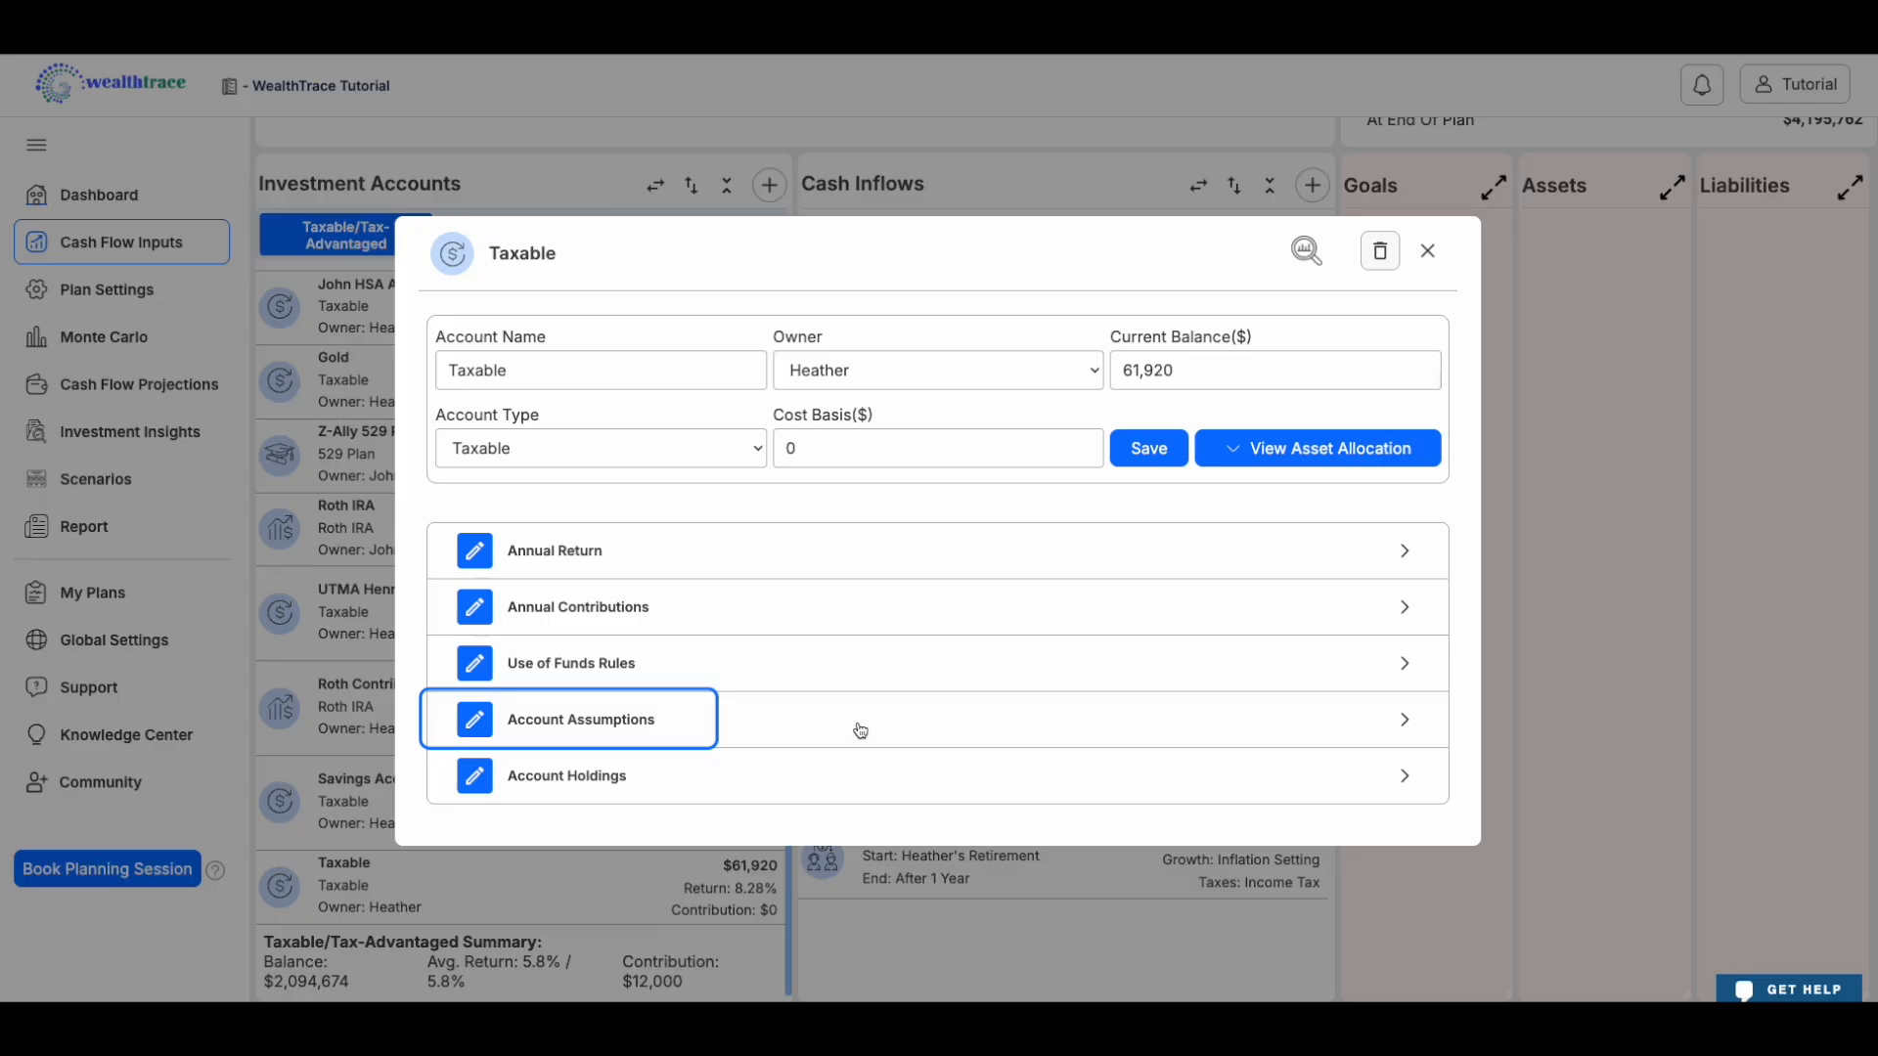
Review the Taxable account's reallocation assumption and its Use of Funds Rules, including the options for when funds can be used.
{"action": "left_click", "coordinate": [860, 731]}
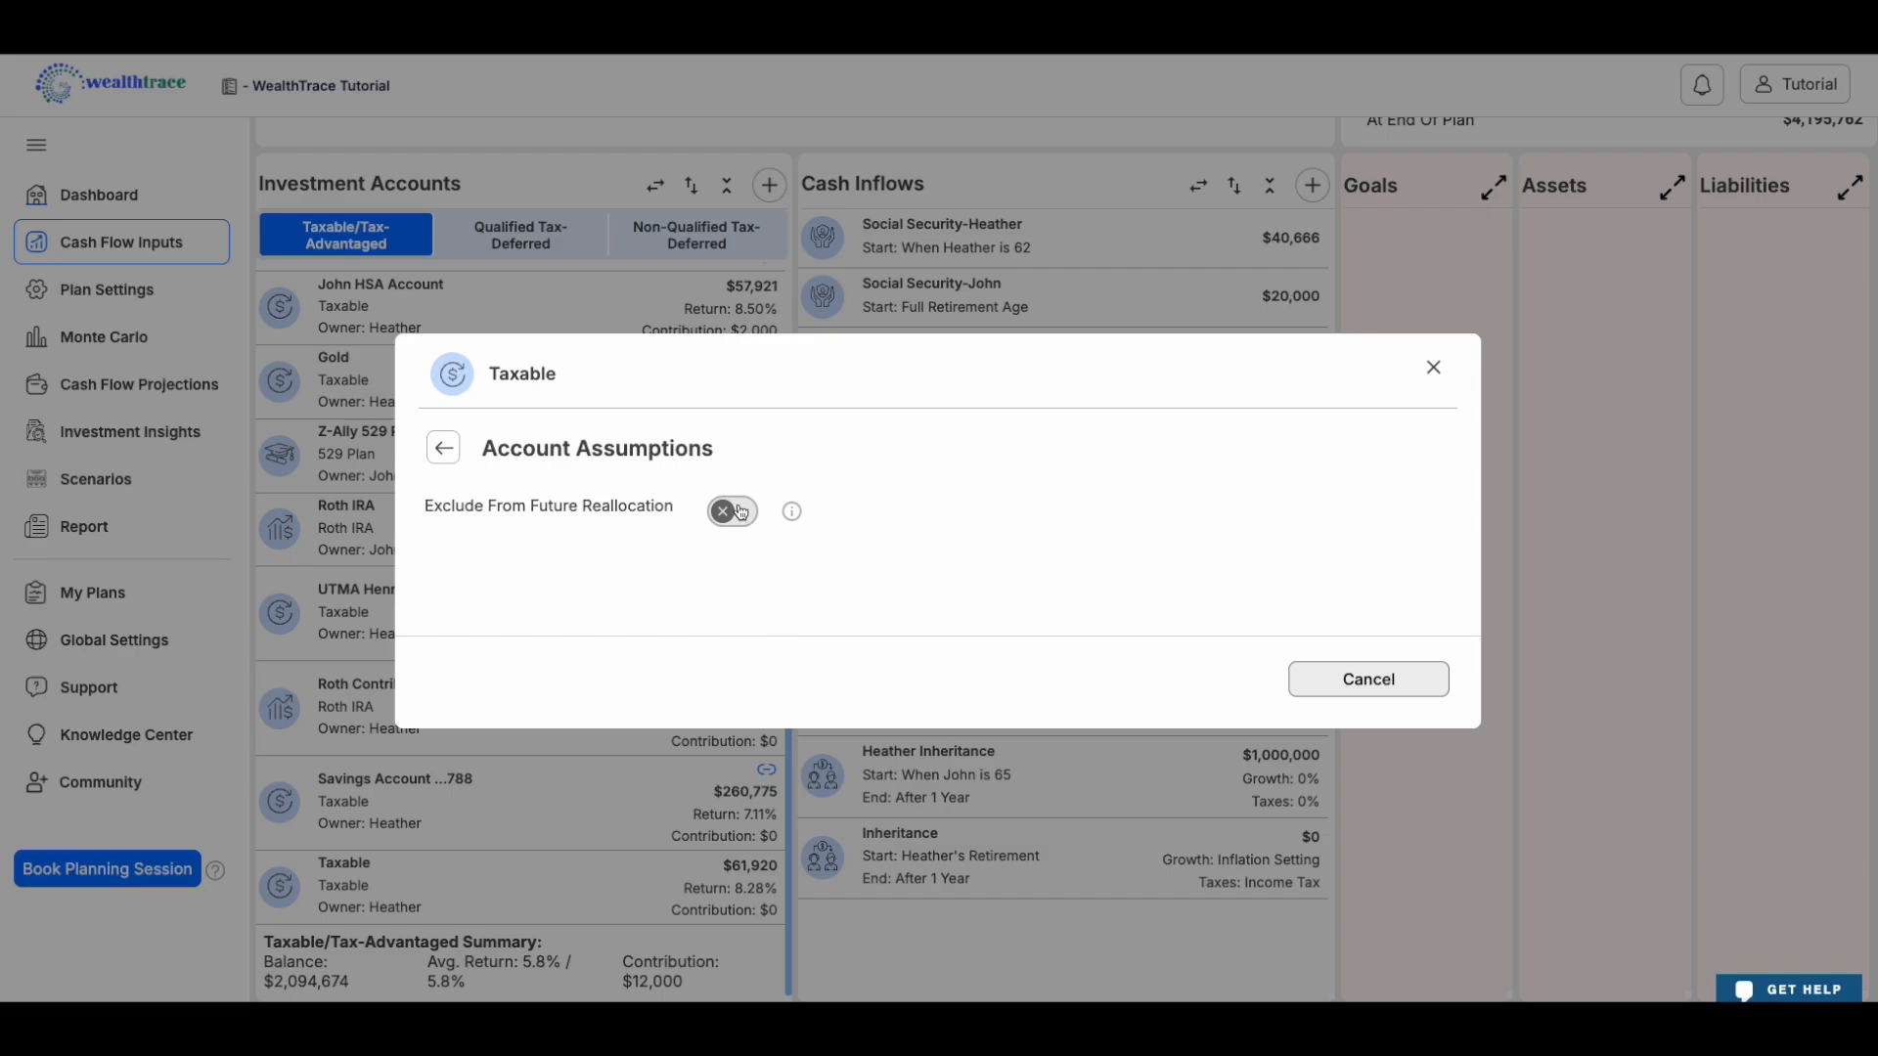
{"action": "left_click", "coordinate": [437, 456]}
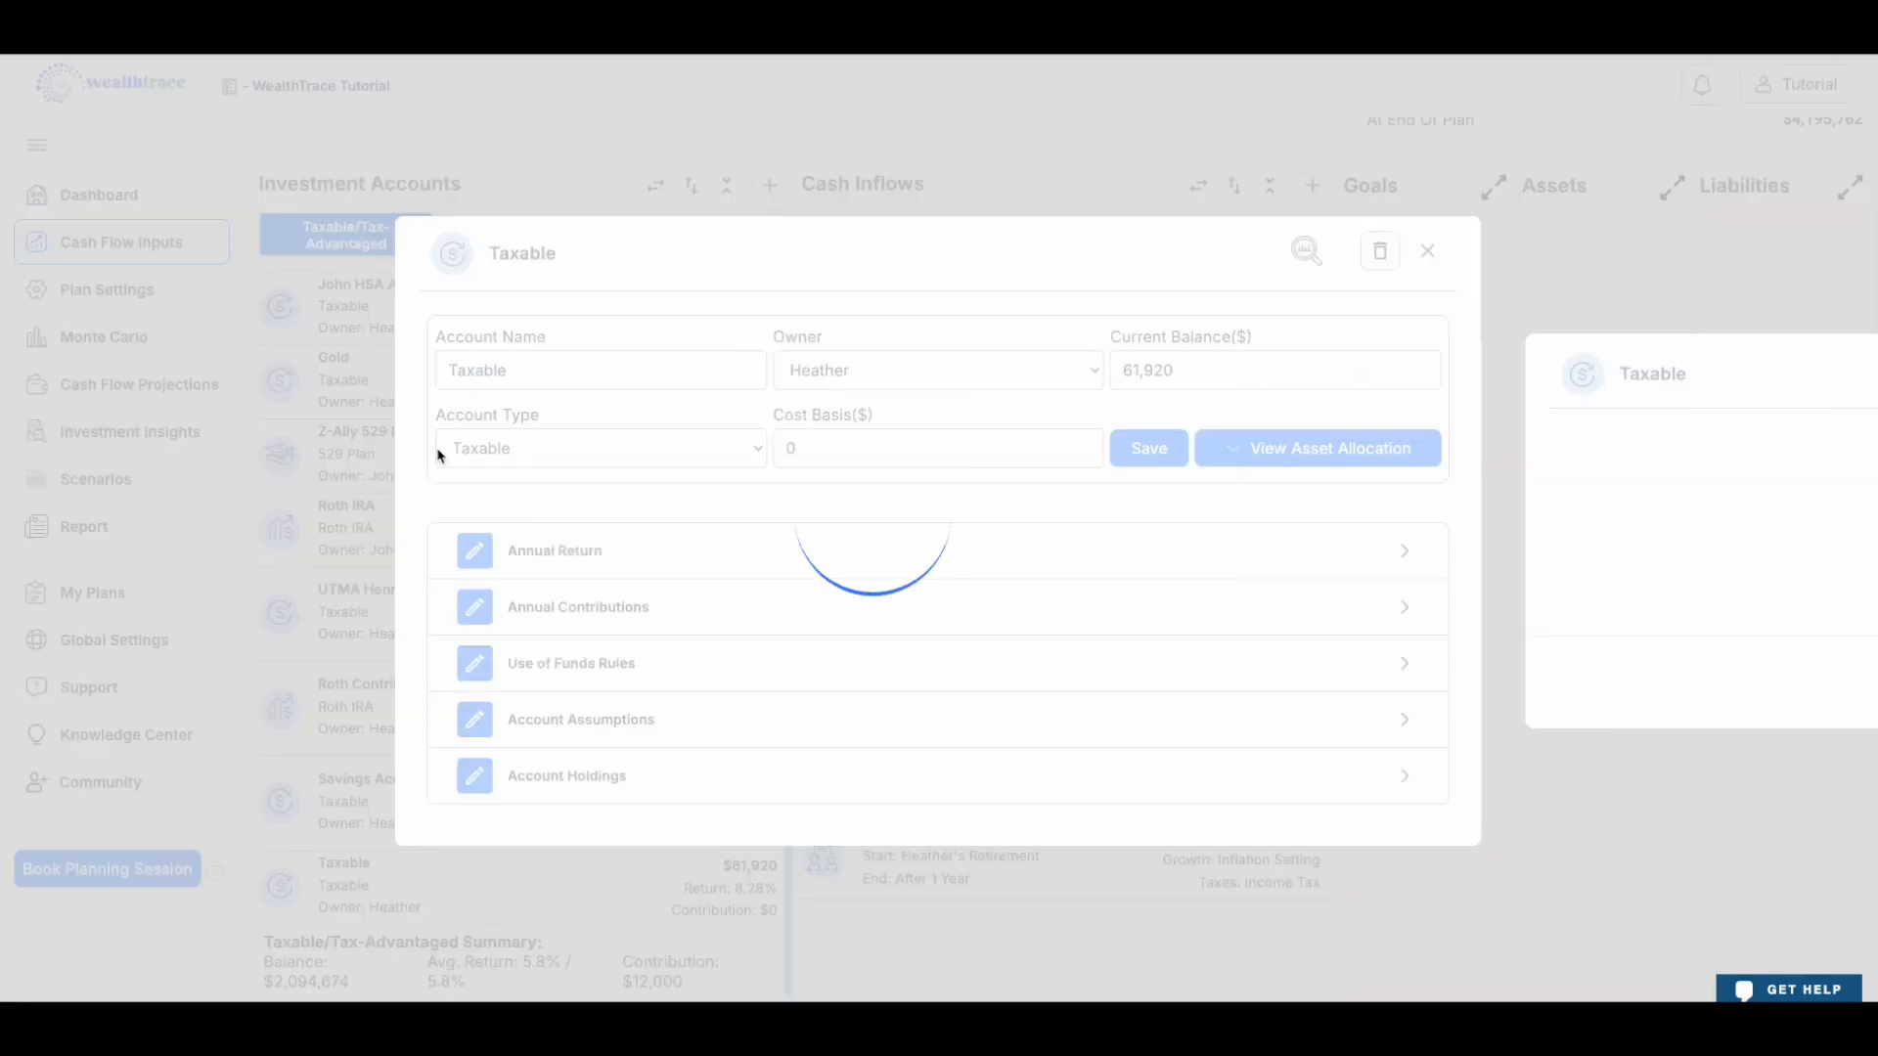
{"action": "left_click", "coordinate": [622, 658]}
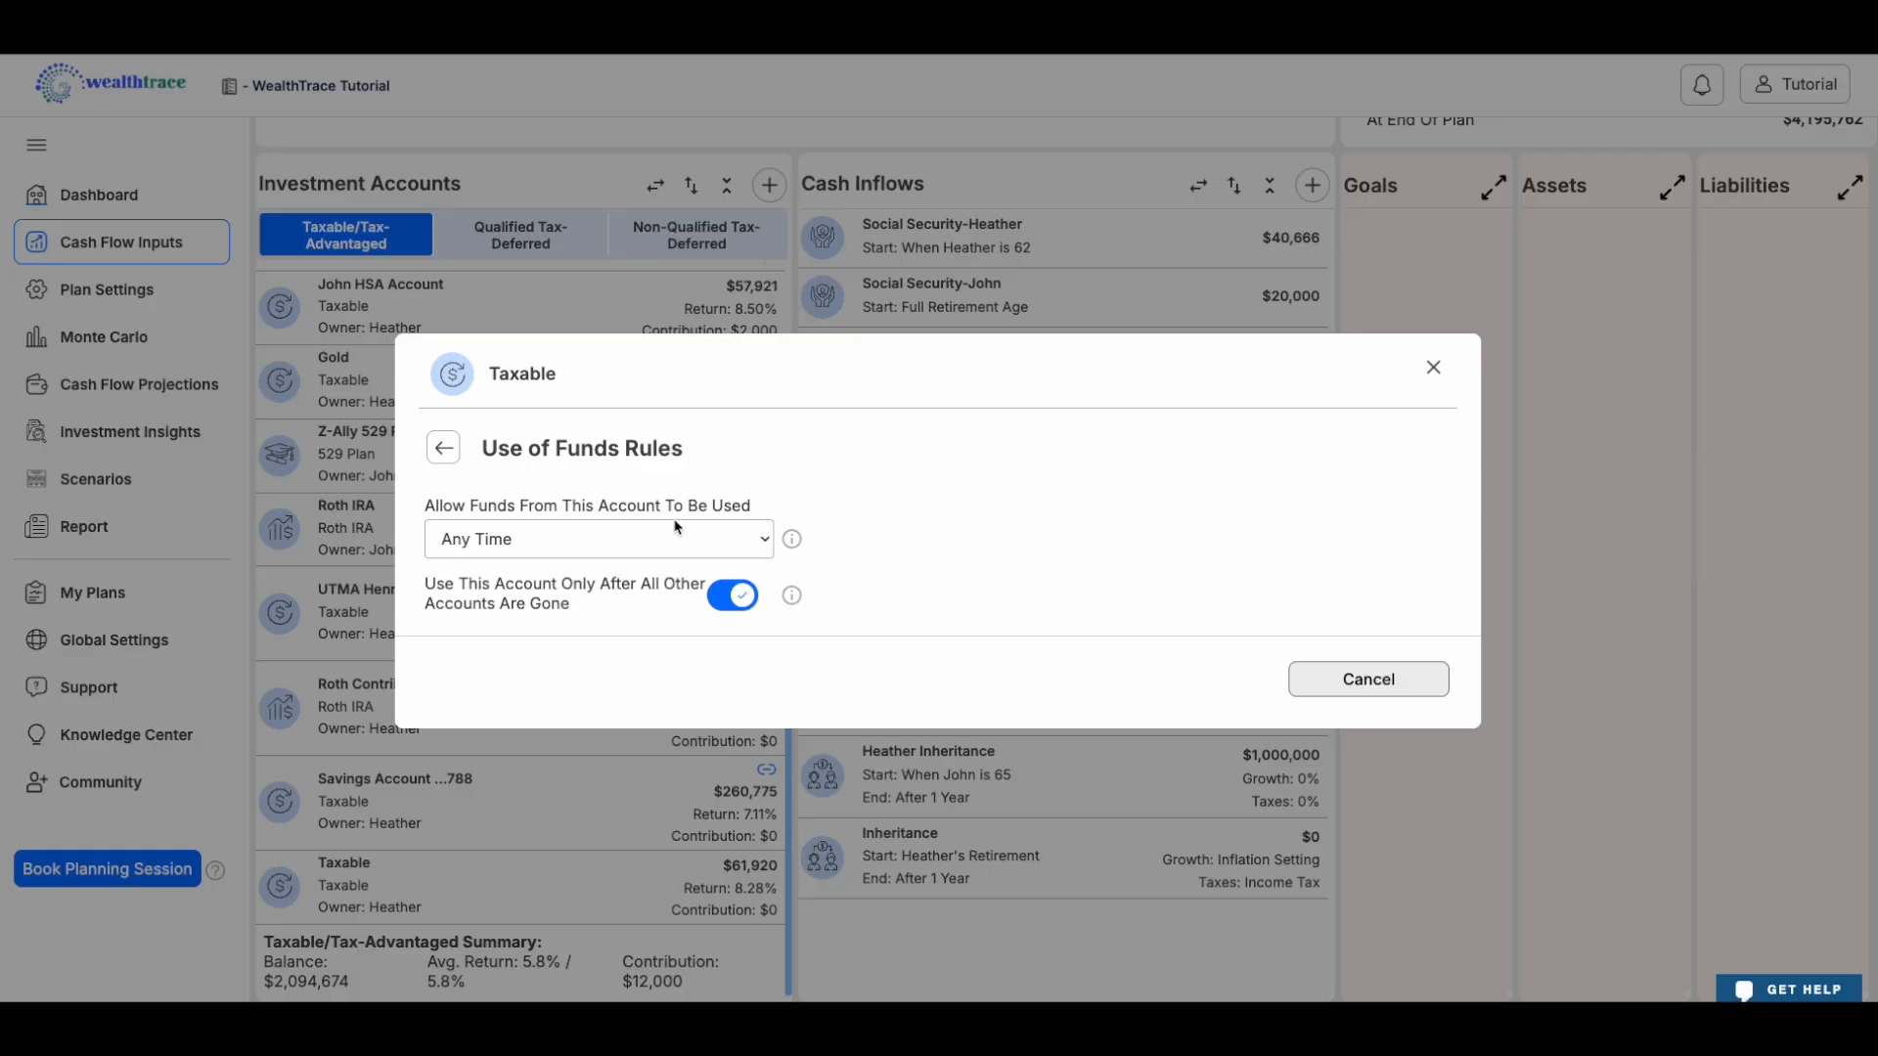
{"action": "left_click", "coordinate": [648, 536]}
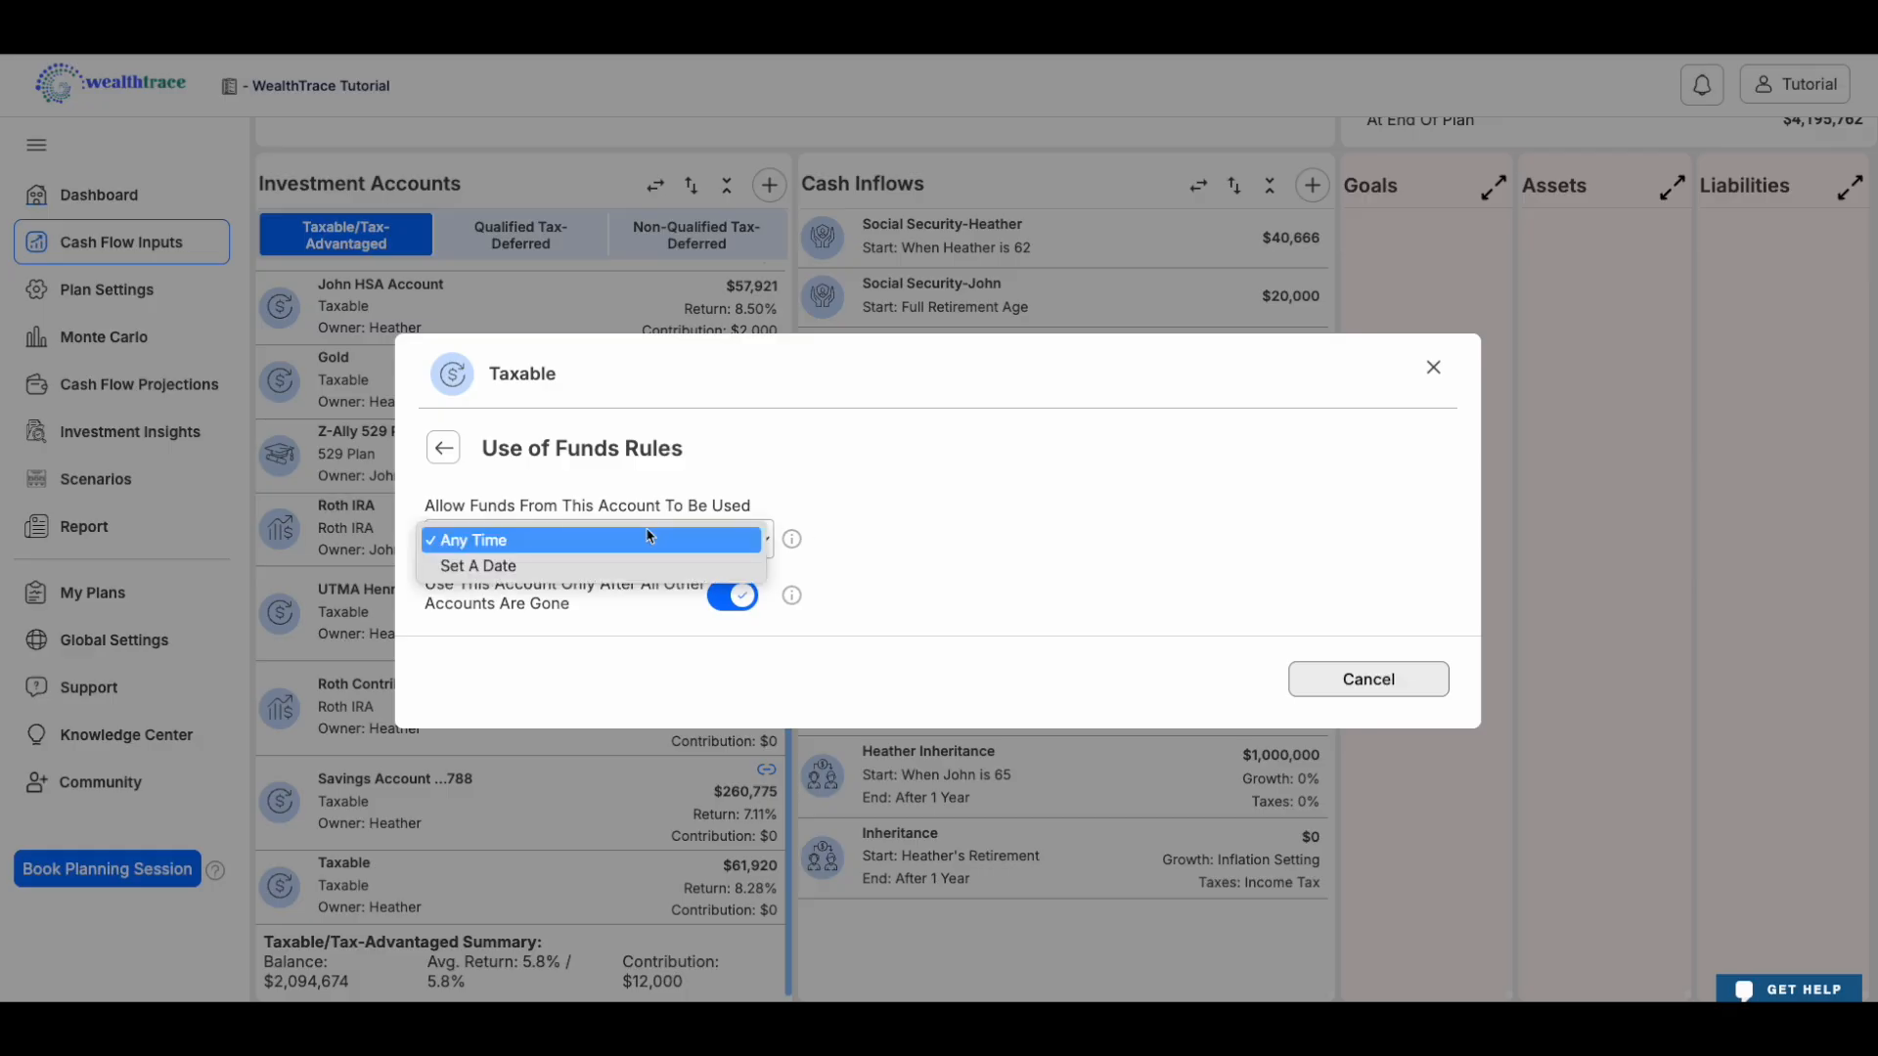
{"action": "left_click", "coordinate": [934, 549]}
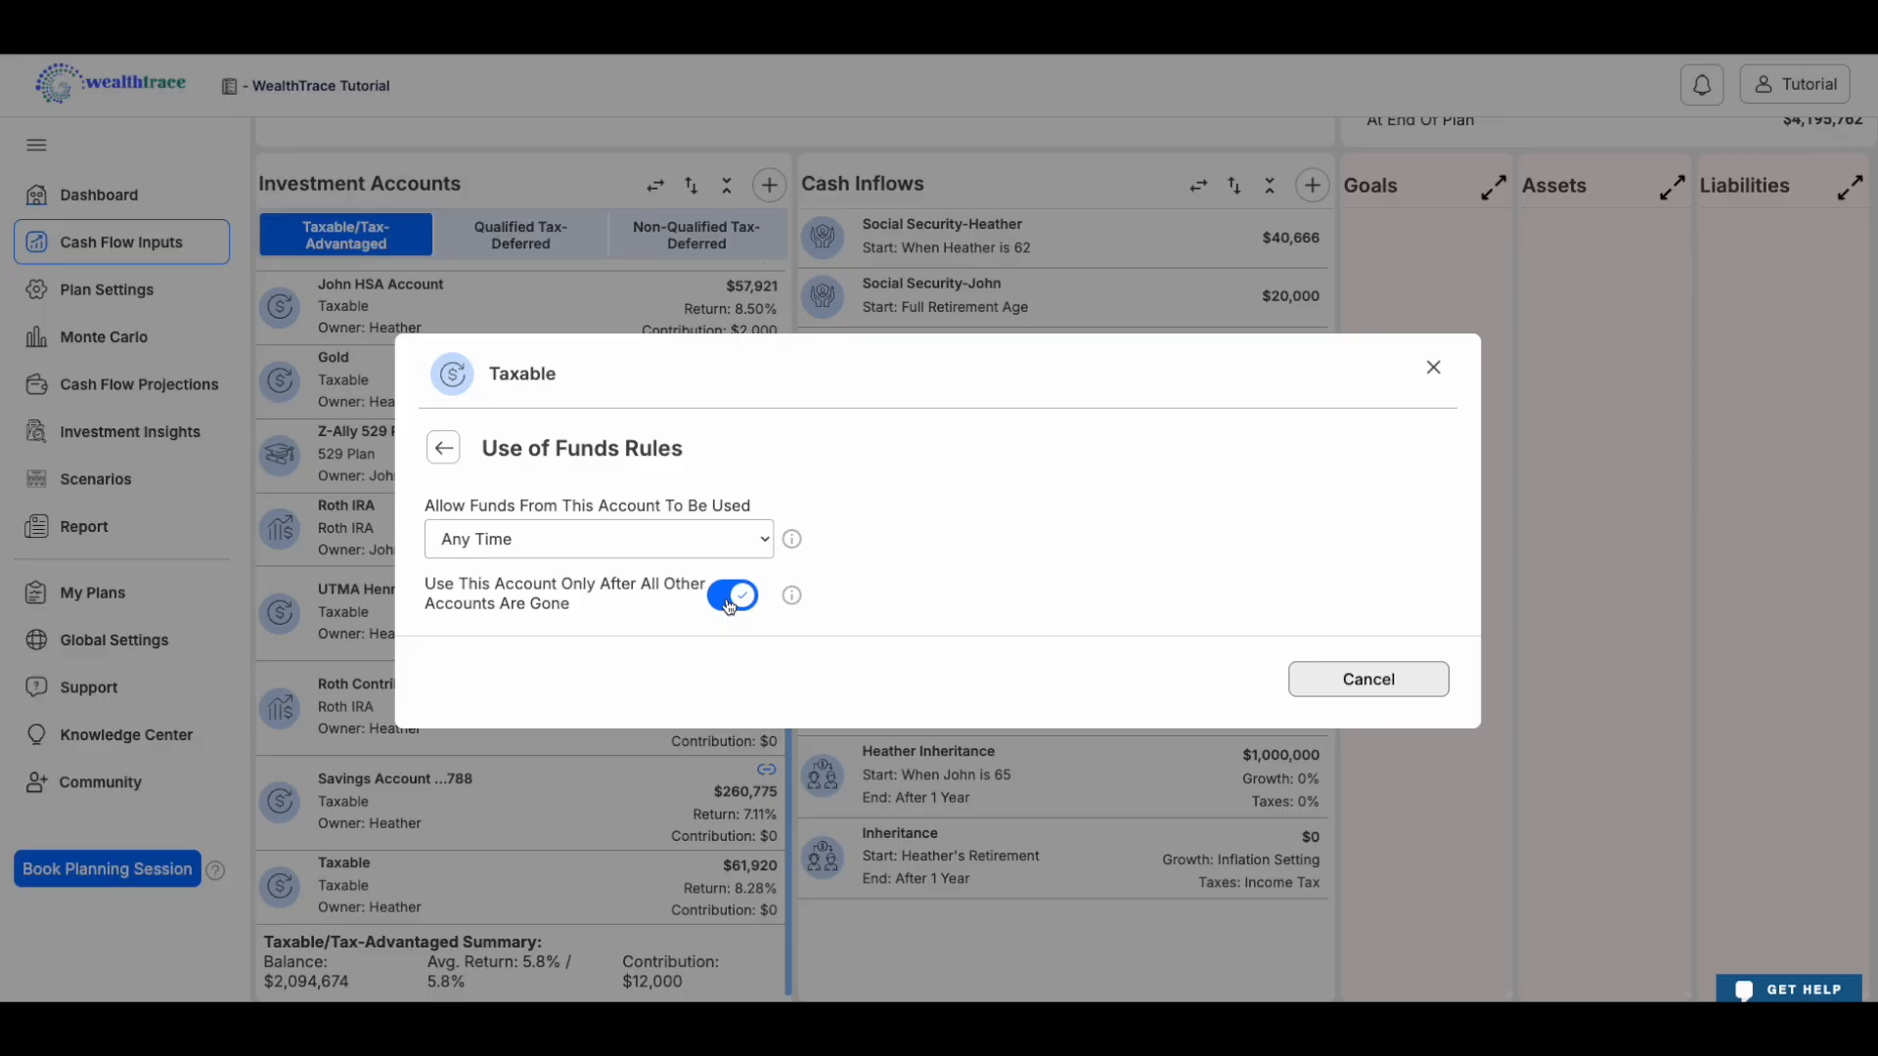
{"action": "left_click", "coordinate": [443, 468]}
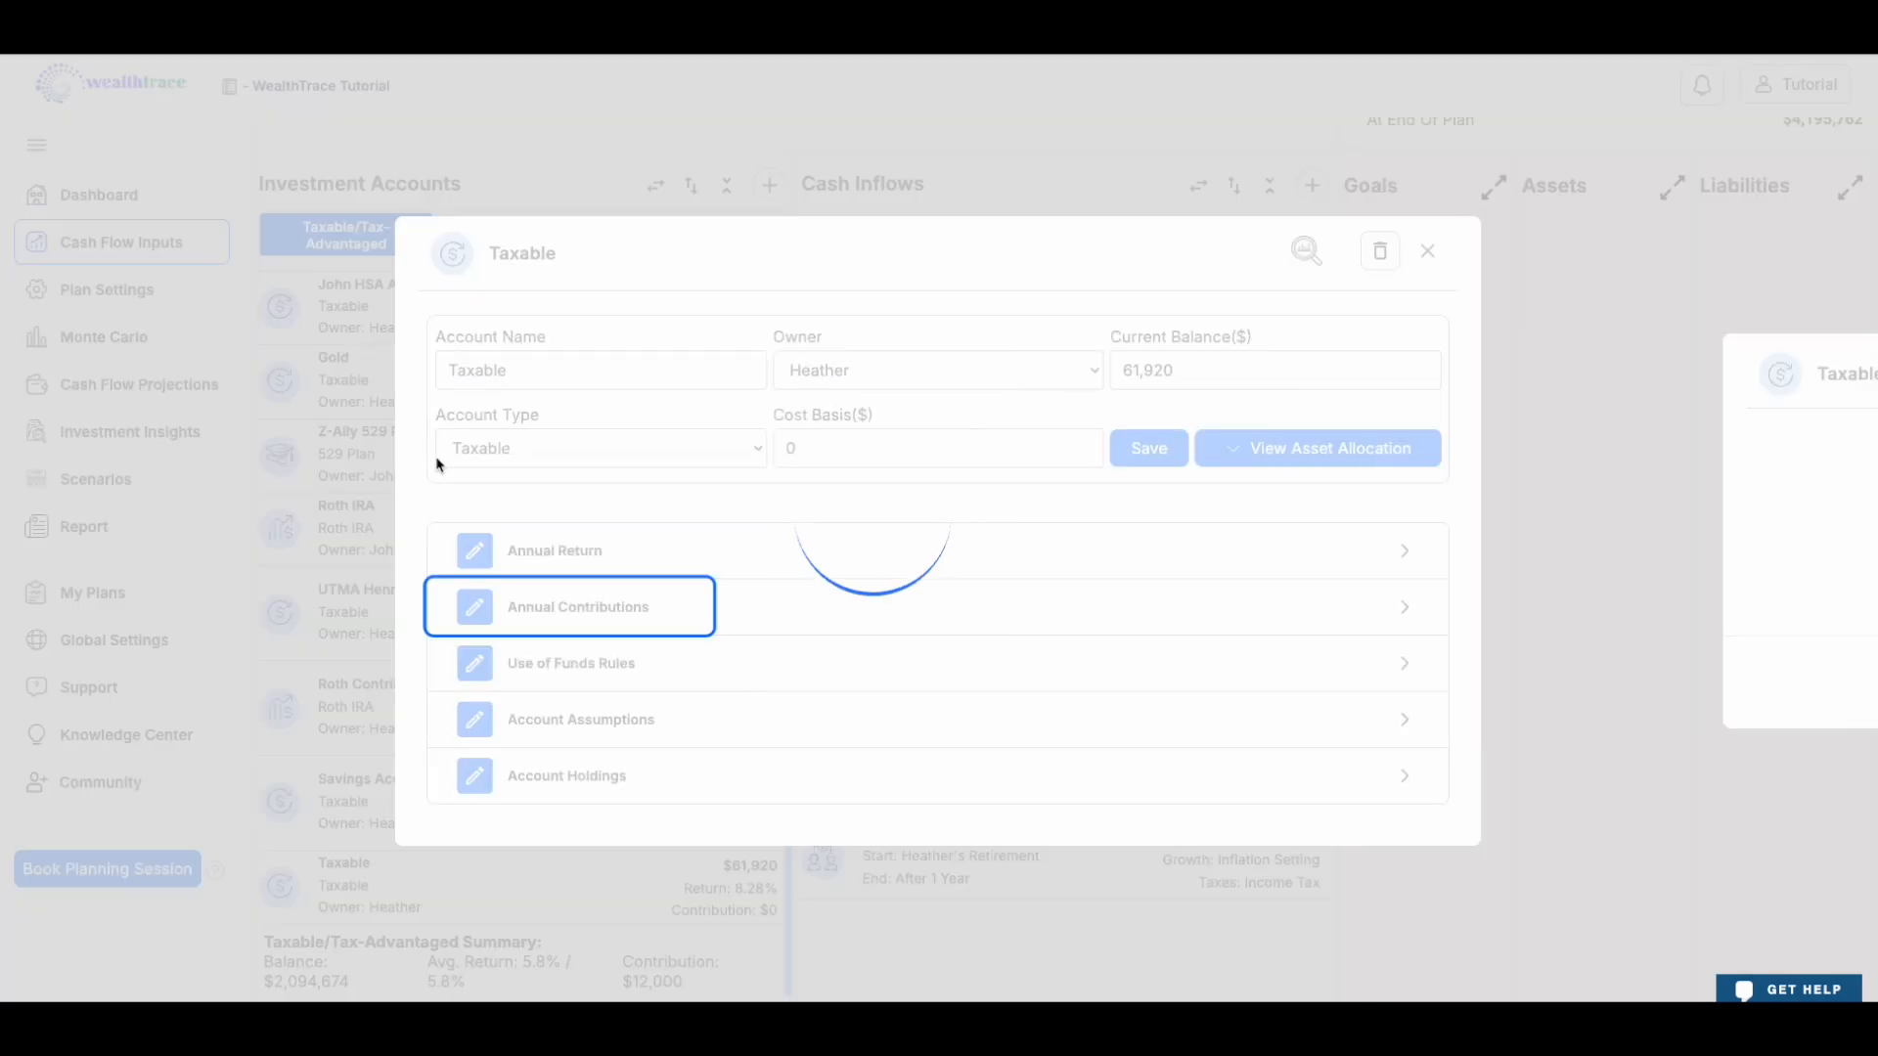
Review the Taxable account's Annual Contribution settings and open its Annual Return settings.
{"action": "left_click", "coordinate": [614, 626]}
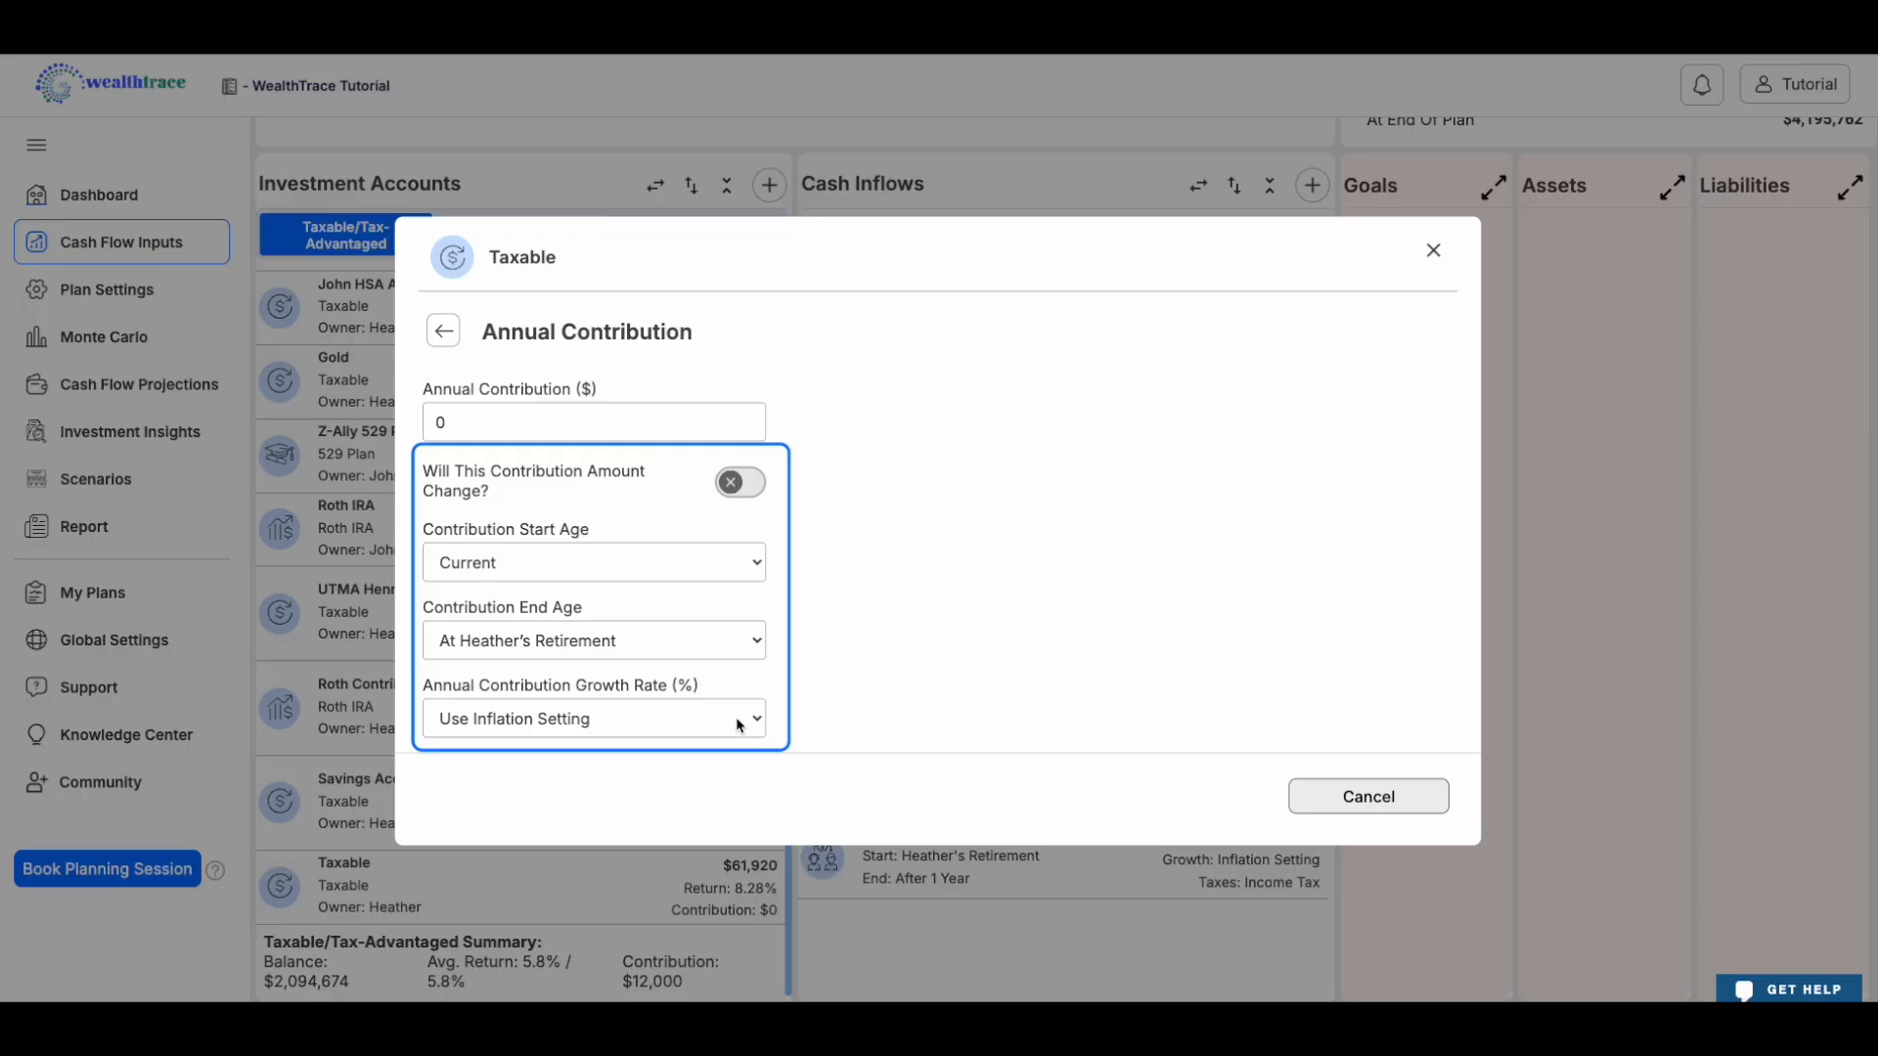
{"action": "left_click", "coordinate": [445, 331]}
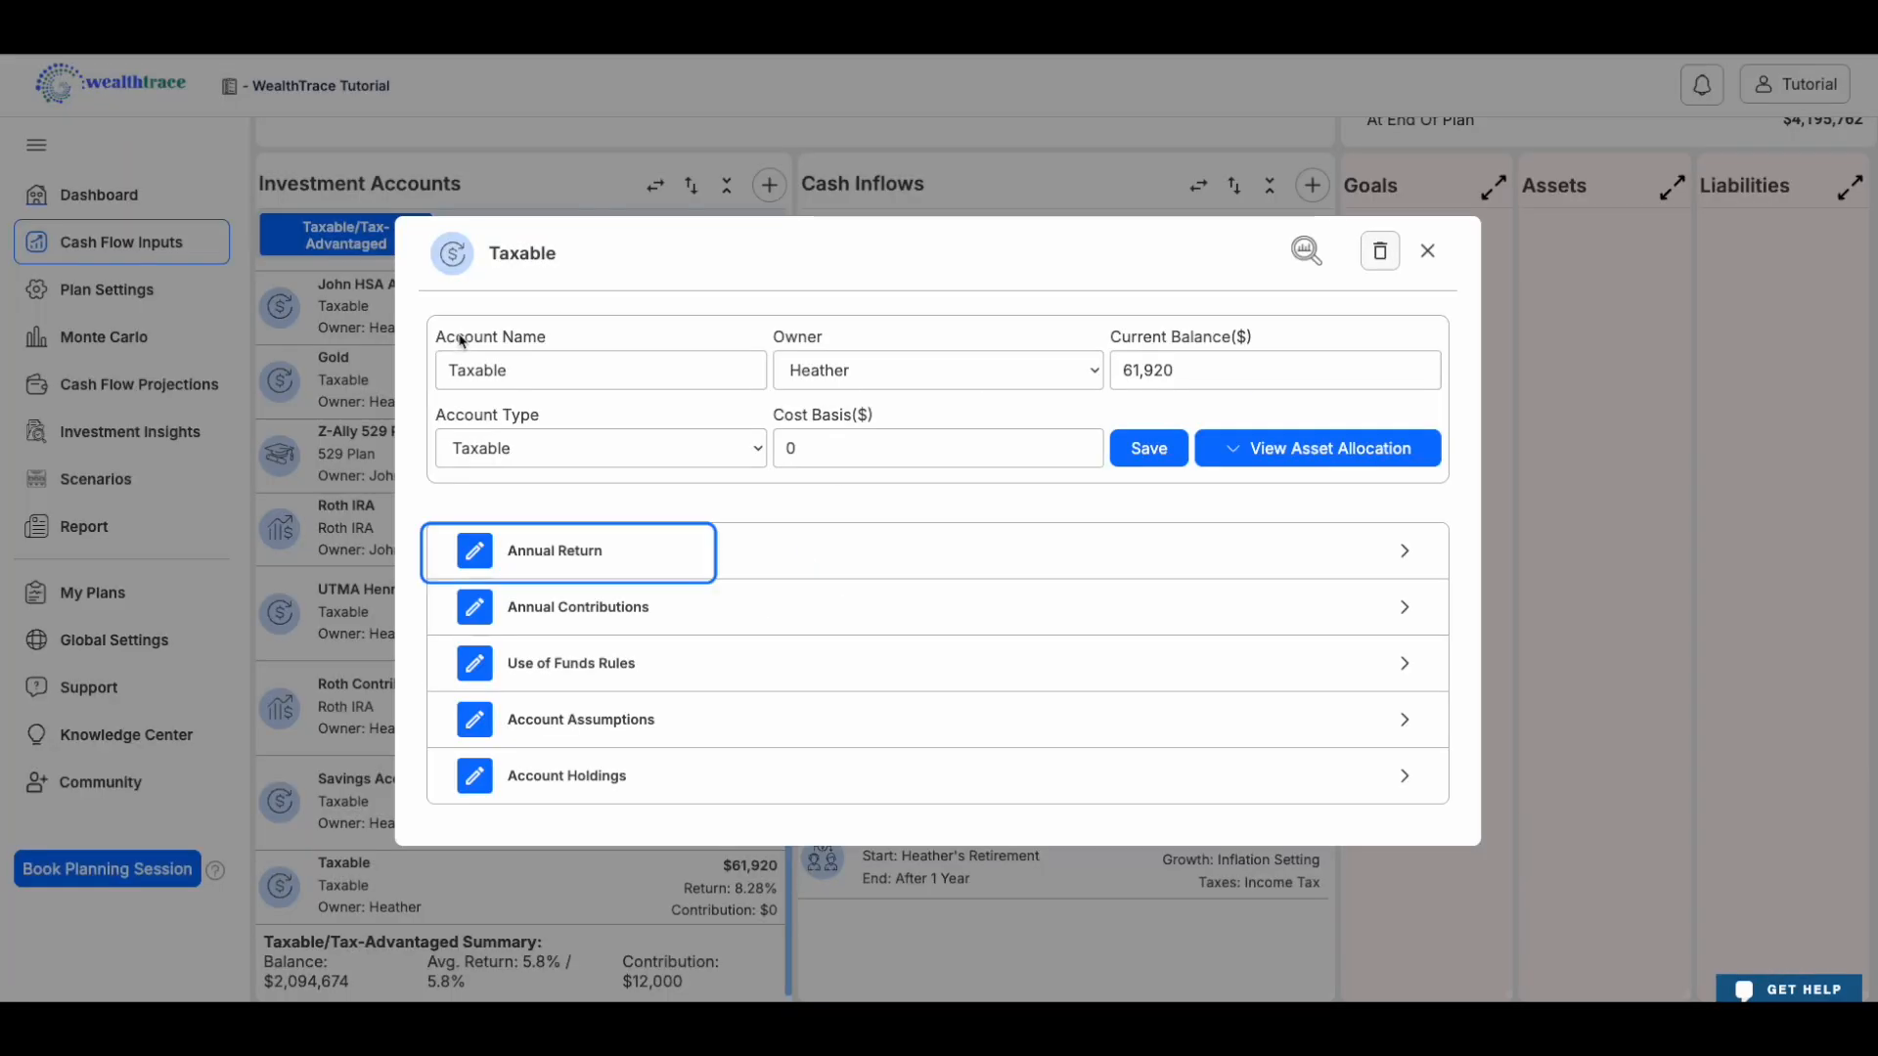
{"action": "left_click", "coordinate": [646, 552]}
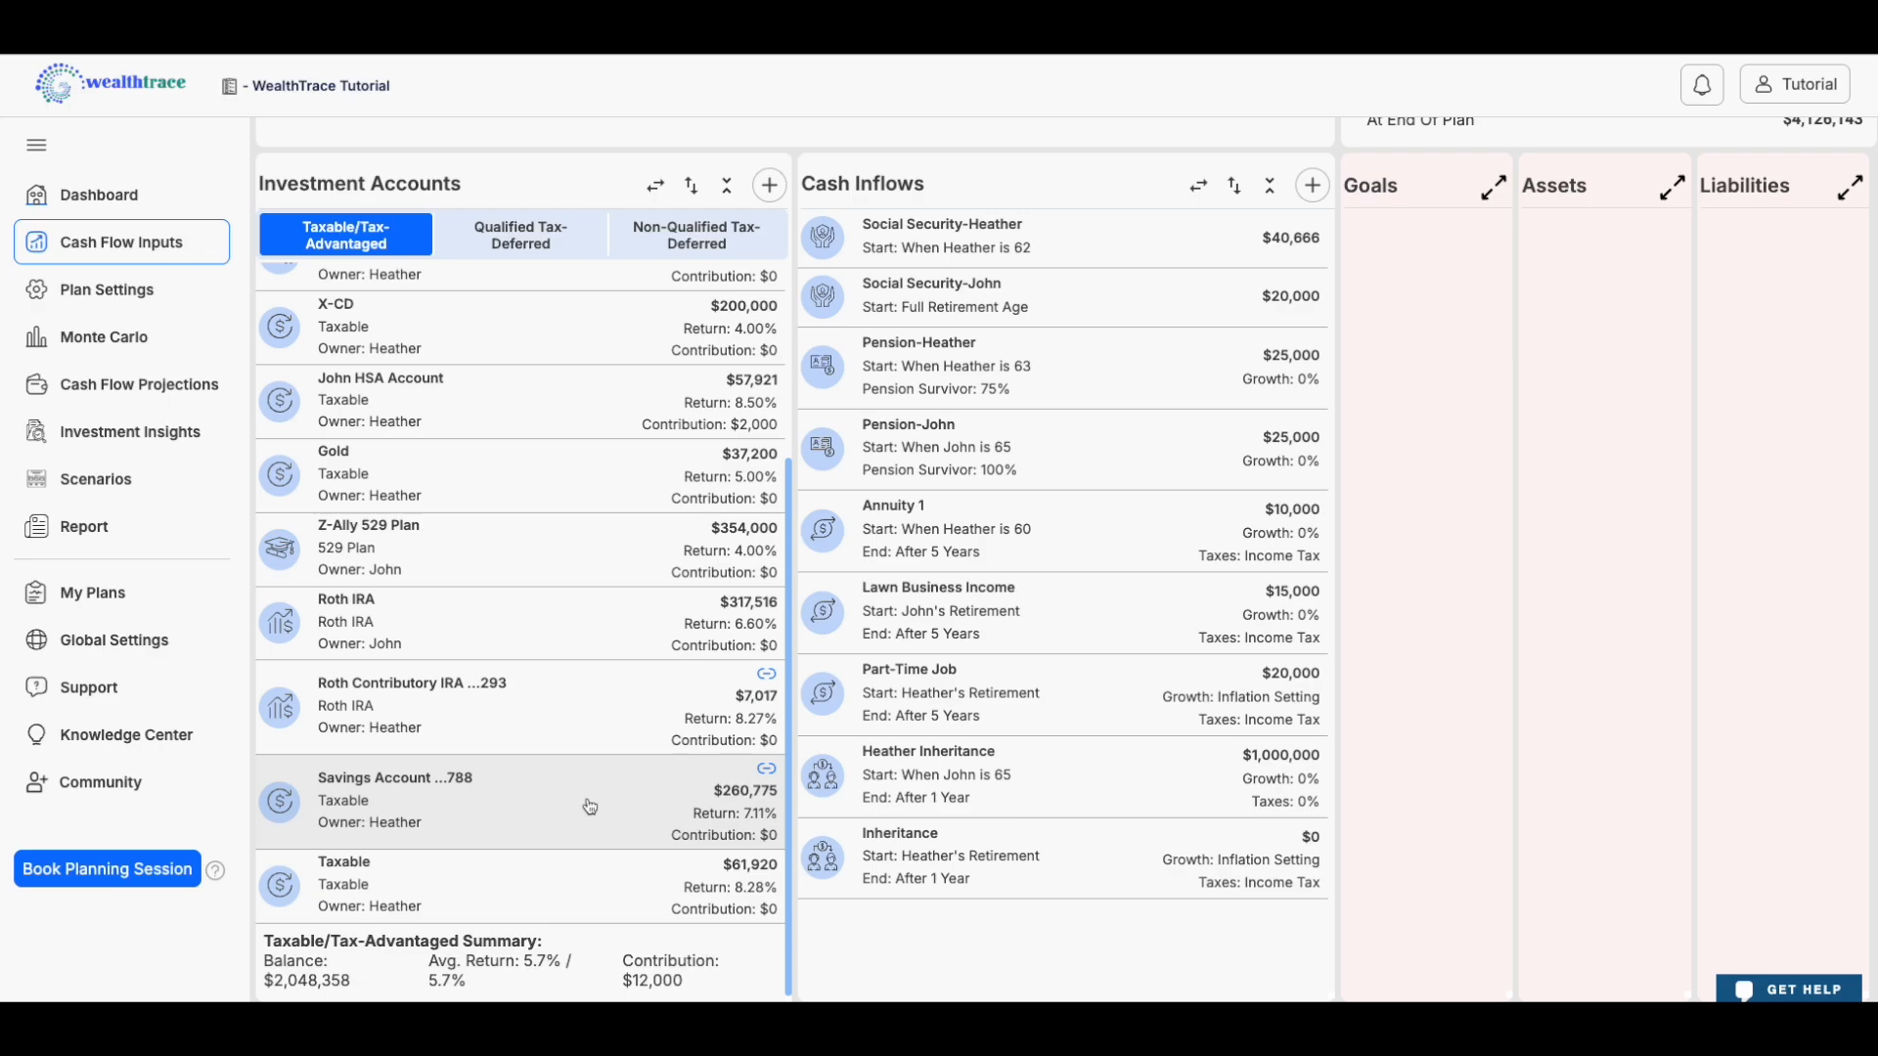
Open the linked savings account's holdings and view the assumptions of the NVIDIA CORP holding.
{"action": "left_click", "coordinate": [589, 806]}
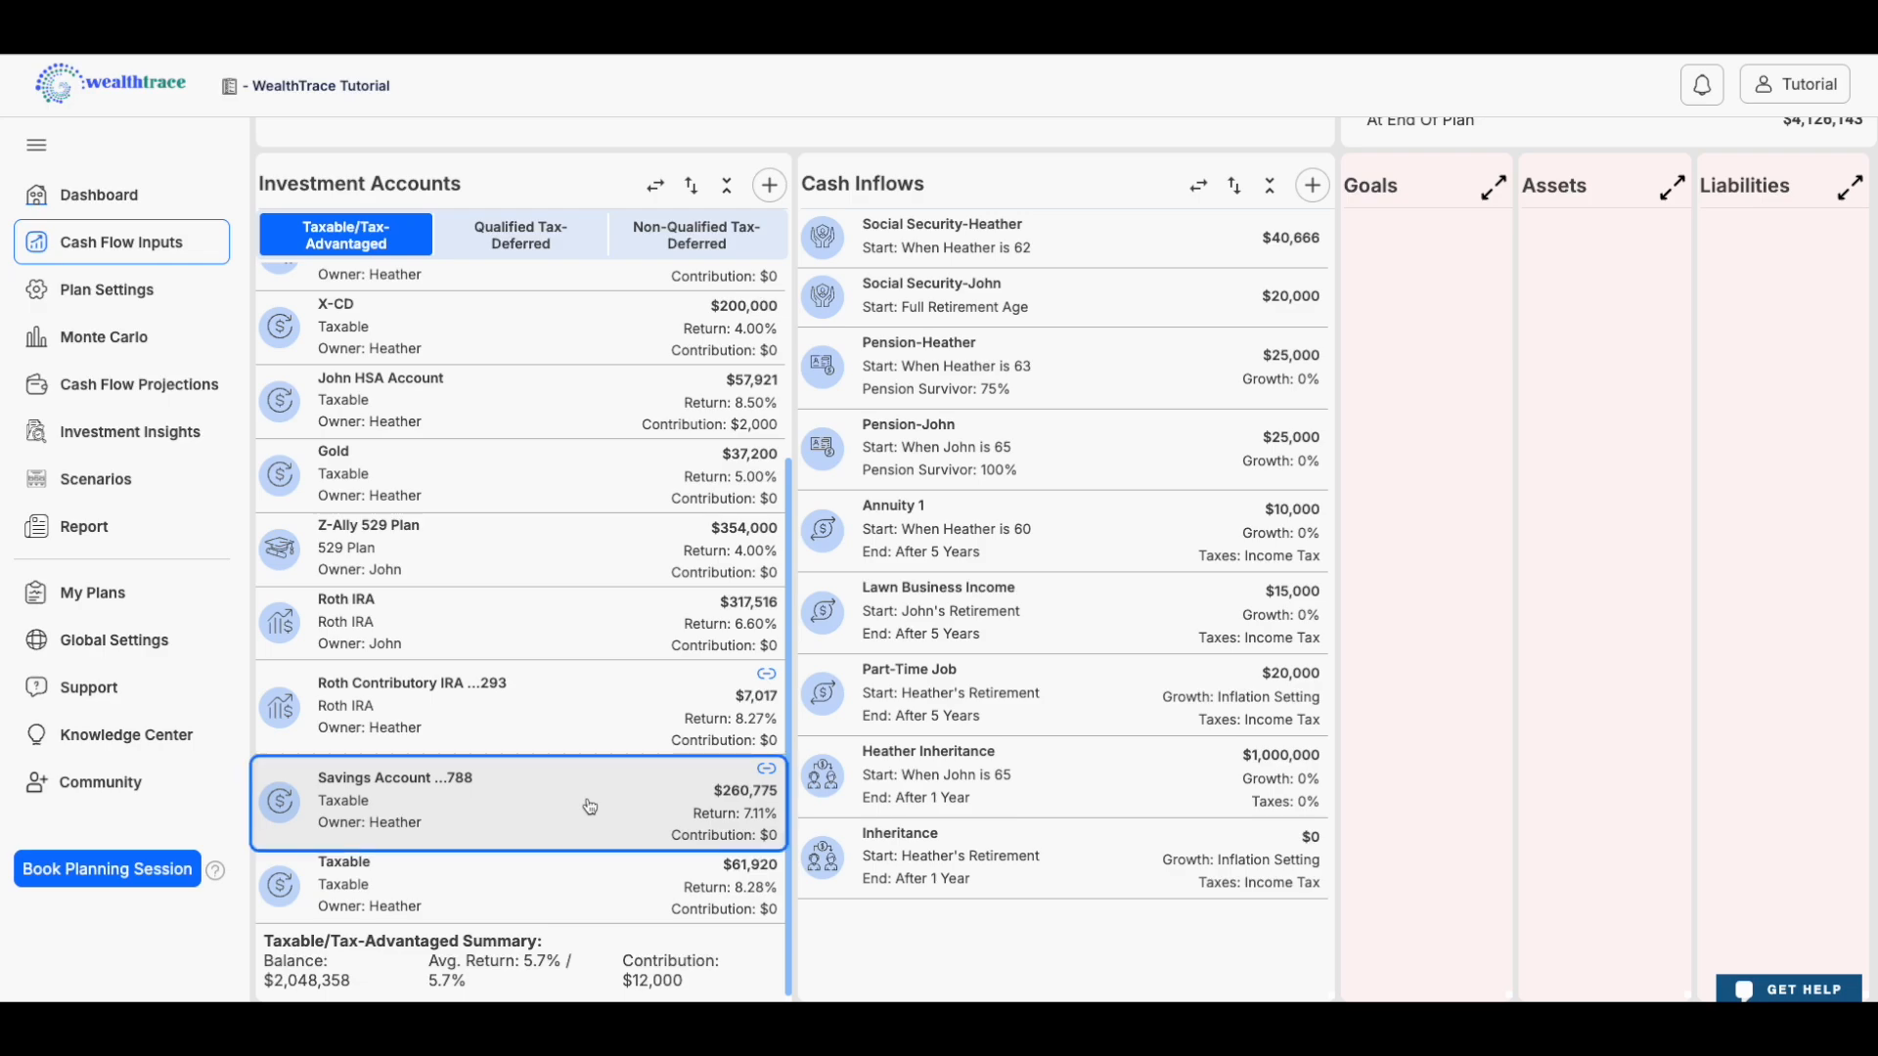
{"action": "left_click", "coordinate": [589, 806]}
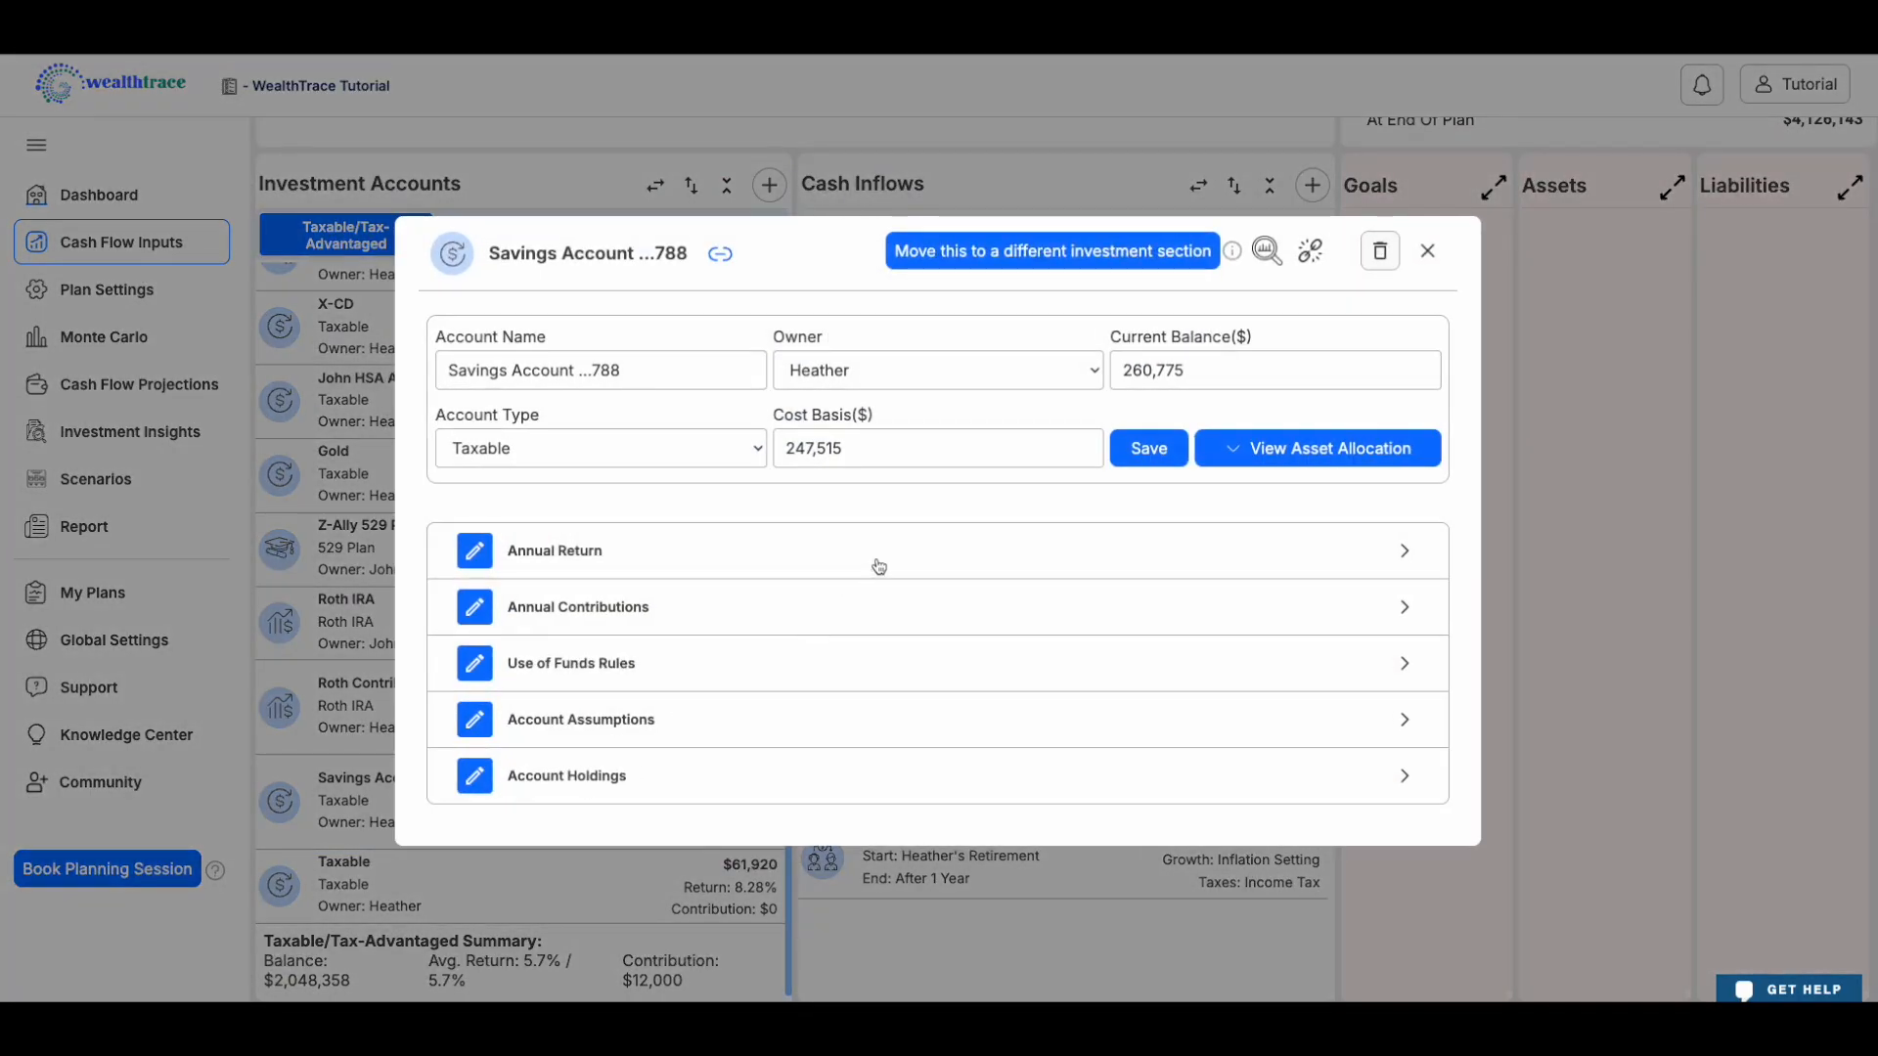
{"action": "left_click", "coordinate": [850, 789]}
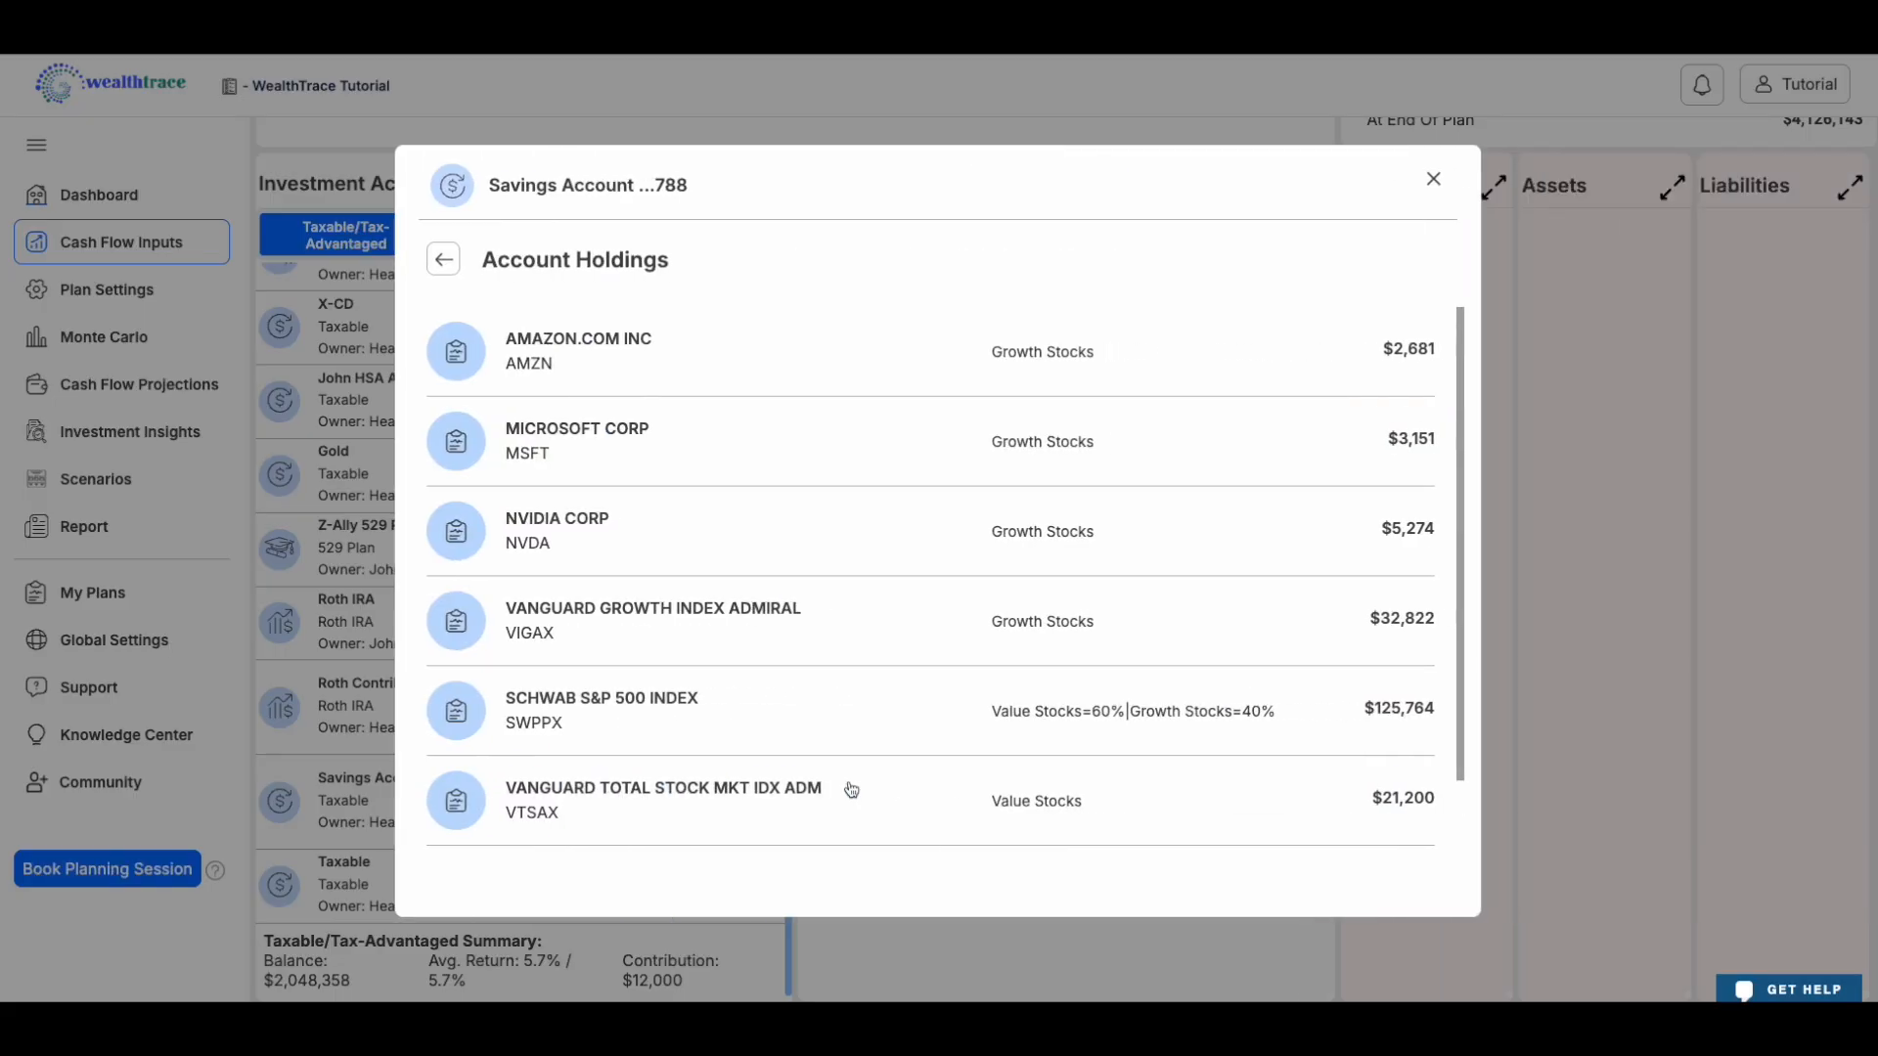
{"action": "left_click", "coordinate": [898, 554]}
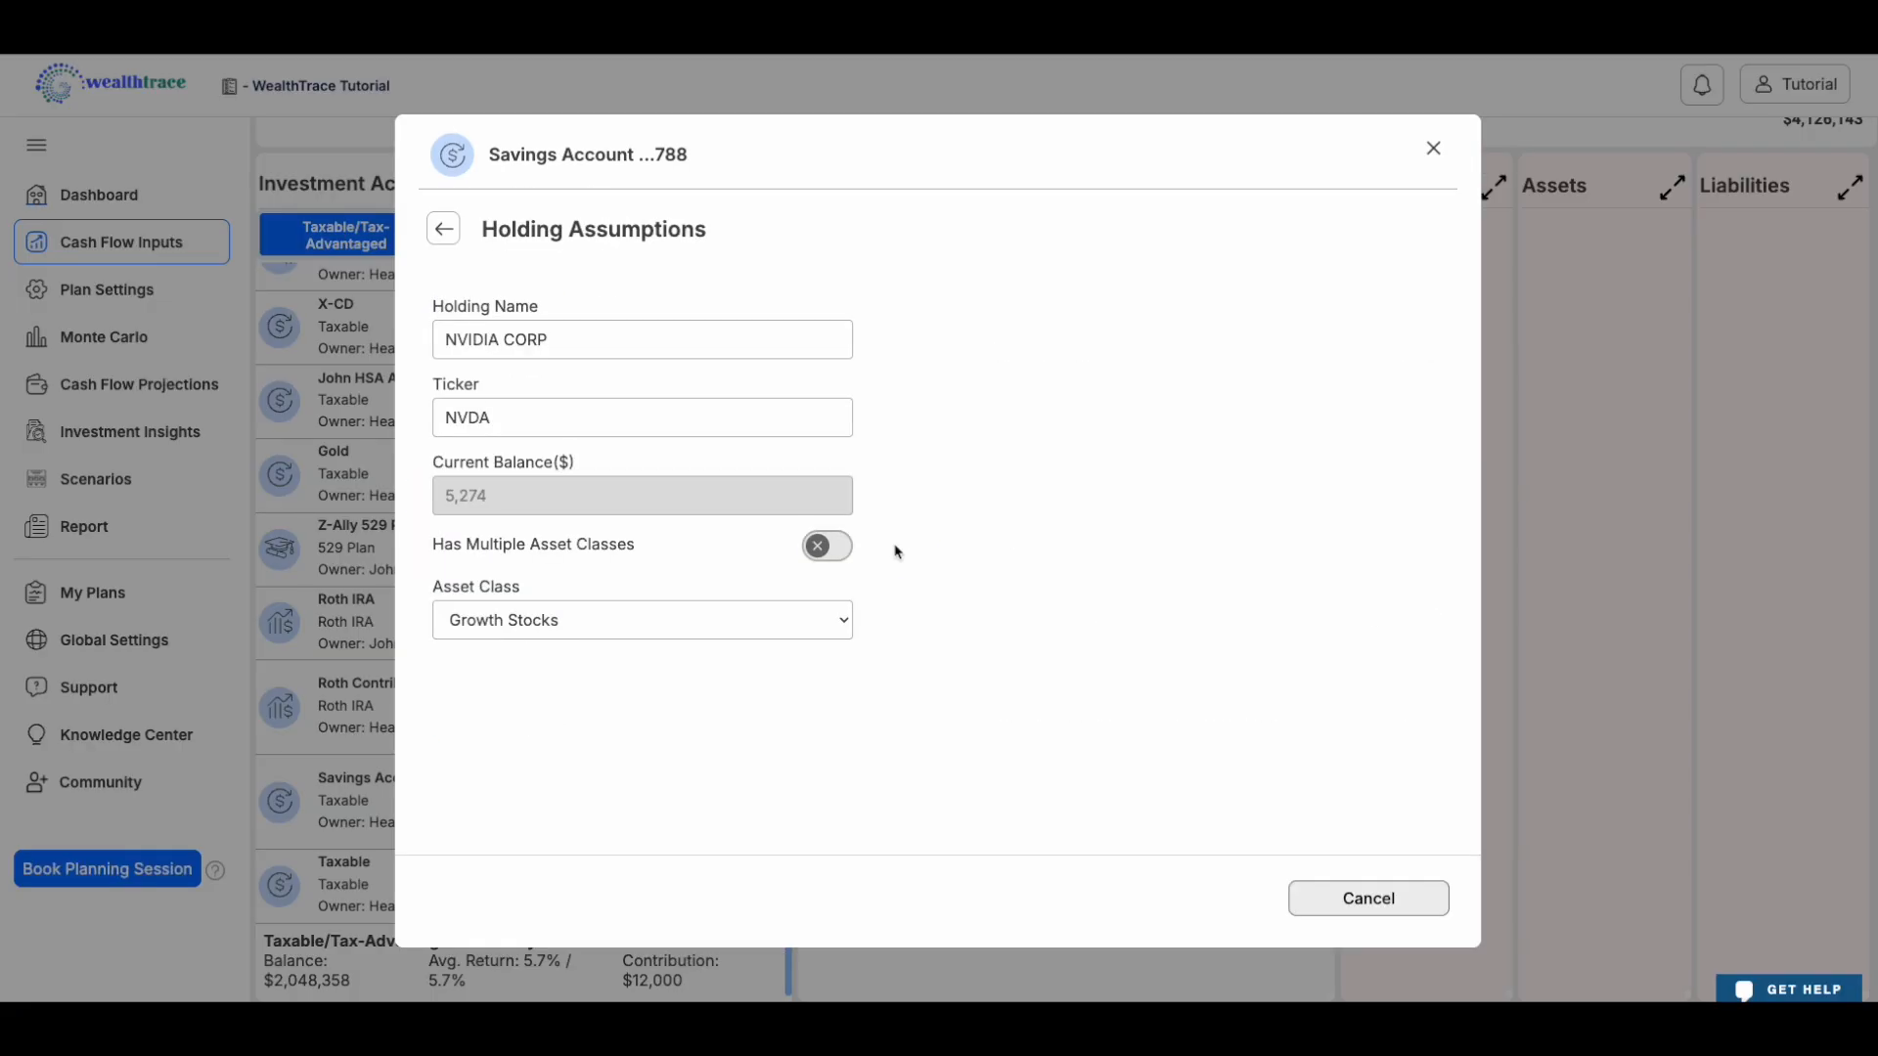